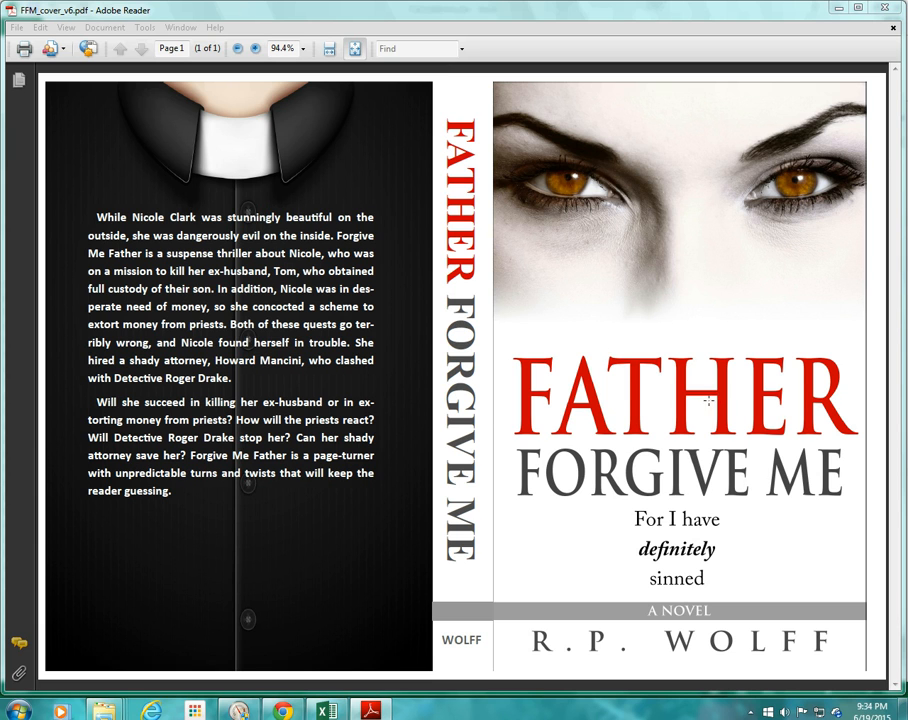
Step: Switch to the Calculations.xlsx workbook in Excel and examine the book size, page count, multiplier and their total
{"action": "mouse_move", "coordinate": [330, 712]}
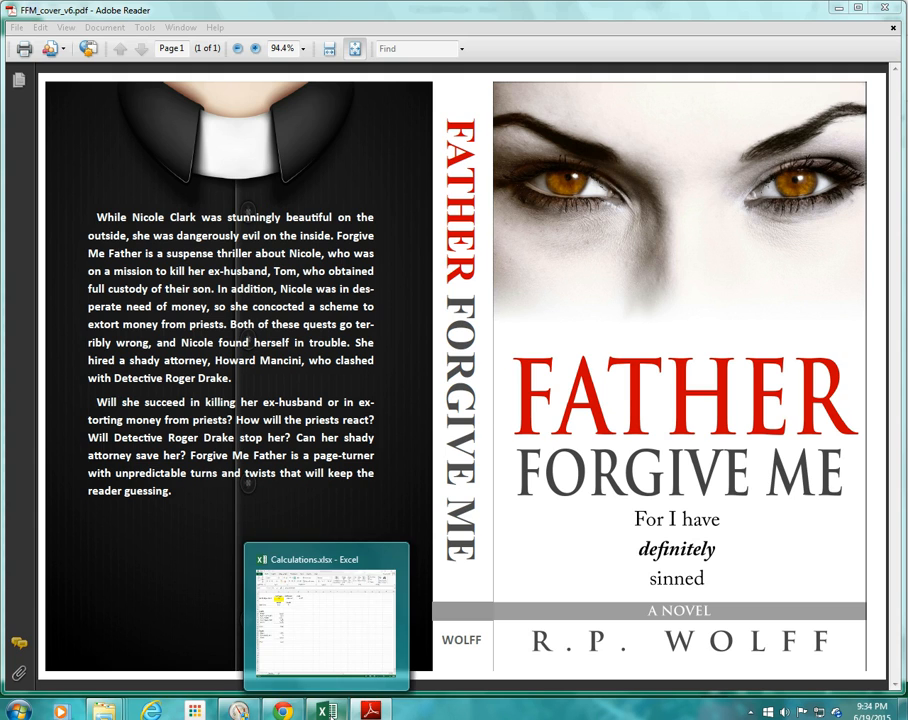
{"action": "left_click", "coordinate": [320, 615]}
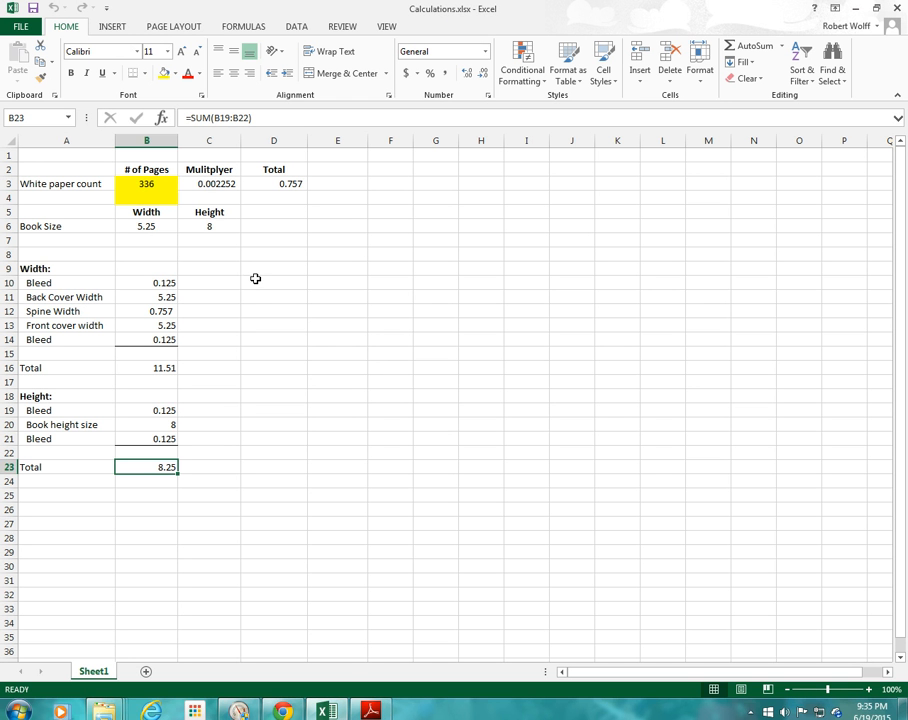
{"action": "left_click", "coordinate": [161, 231]}
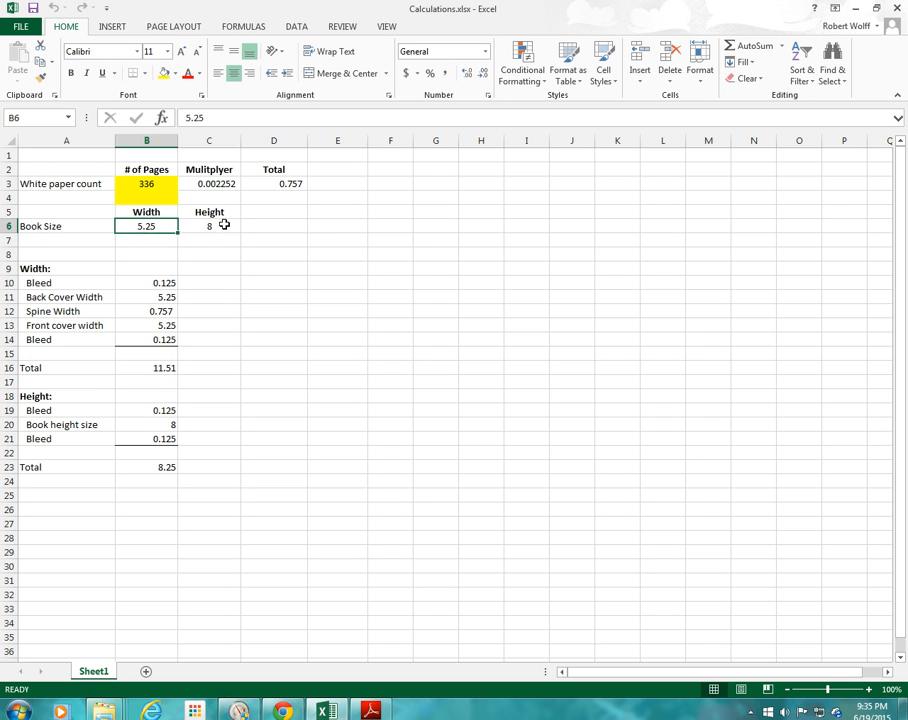
{"action": "left_click", "coordinate": [227, 225]}
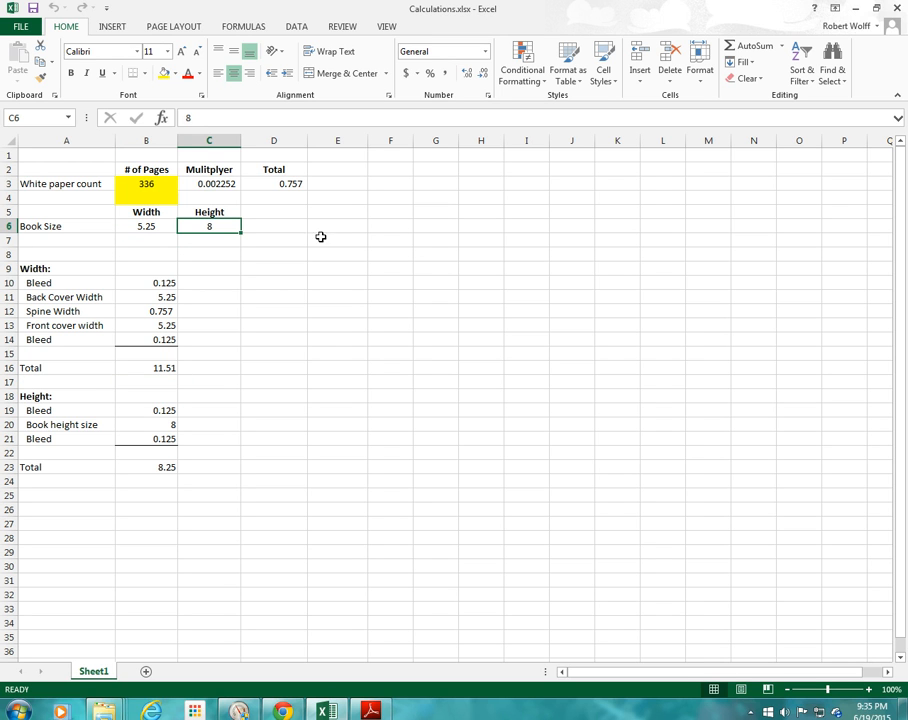
{"action": "left_click", "coordinate": [151, 183]}
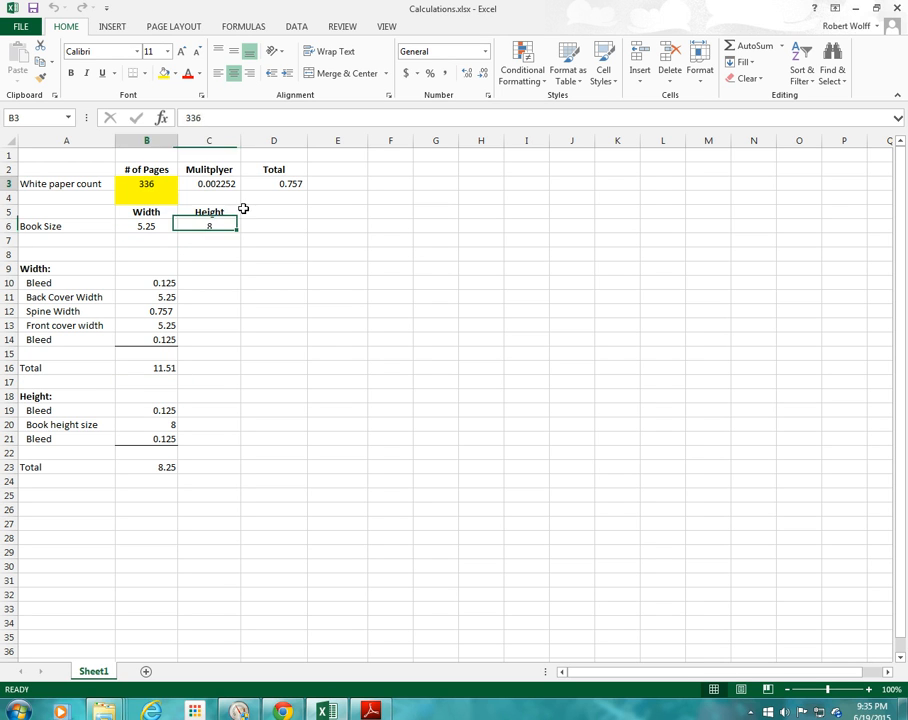
{"action": "left_click", "coordinate": [225, 183]}
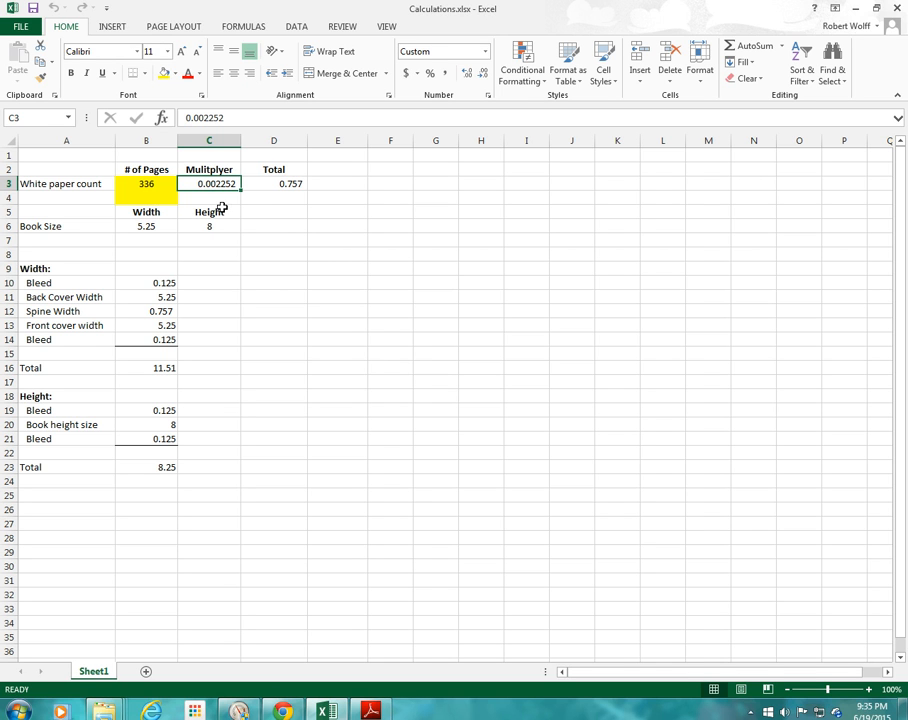
{"action": "left_click", "coordinate": [296, 183]}
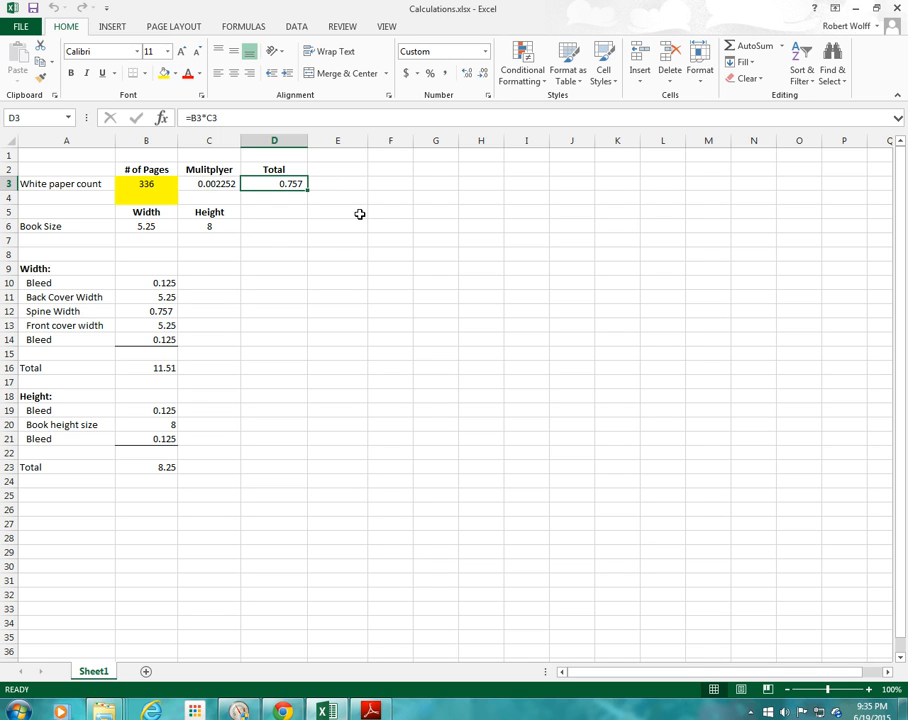
Step: Examine how the cover's total width adds up from the bleeds, back cover, spine and front cover in the worksheet
{"action": "left_click", "coordinate": [166, 284]}
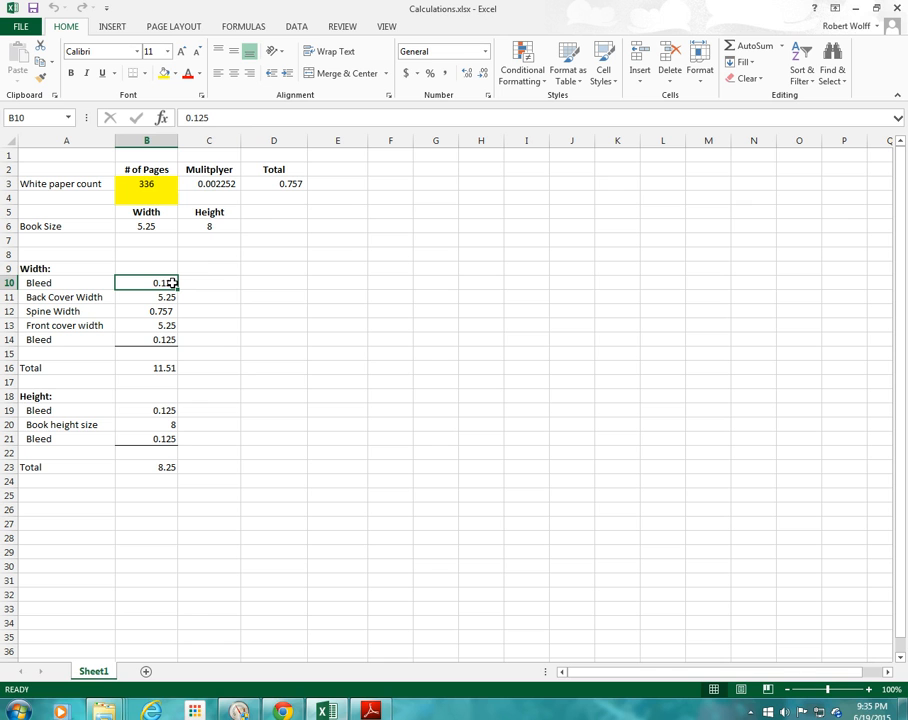
{"action": "left_click", "coordinate": [175, 340]}
{"action": "left_click", "coordinate": [172, 296]}
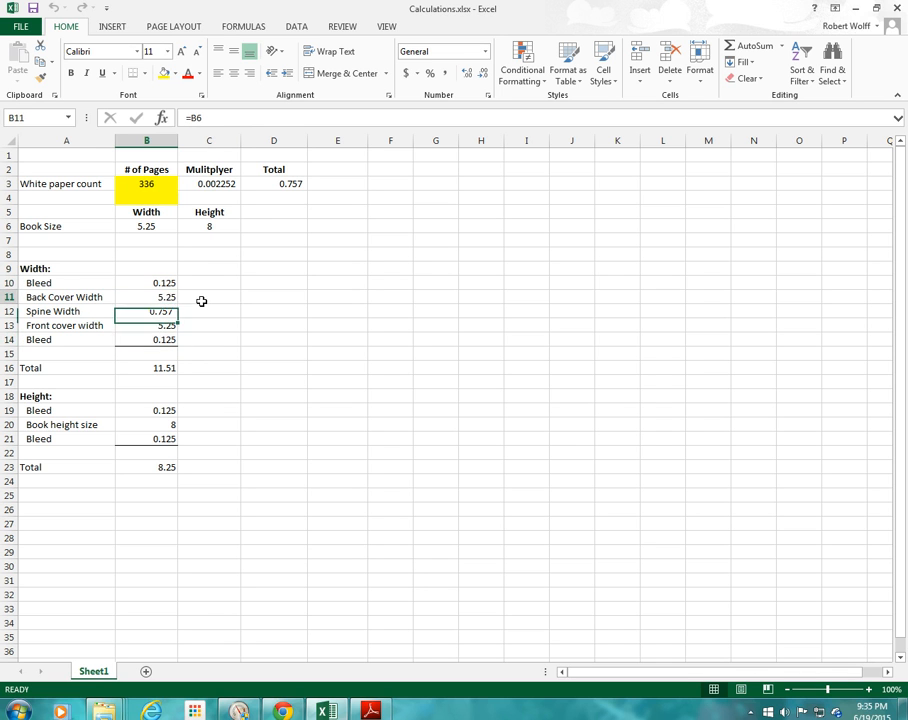
{"action": "left_click", "coordinate": [157, 226]}
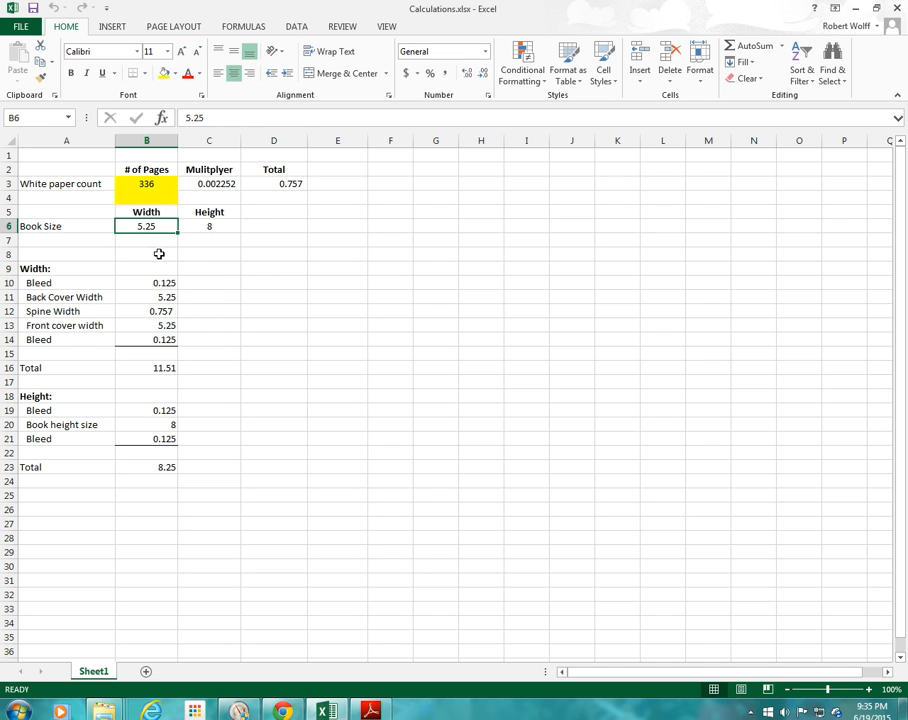
{"action": "left_click", "coordinate": [168, 327]}
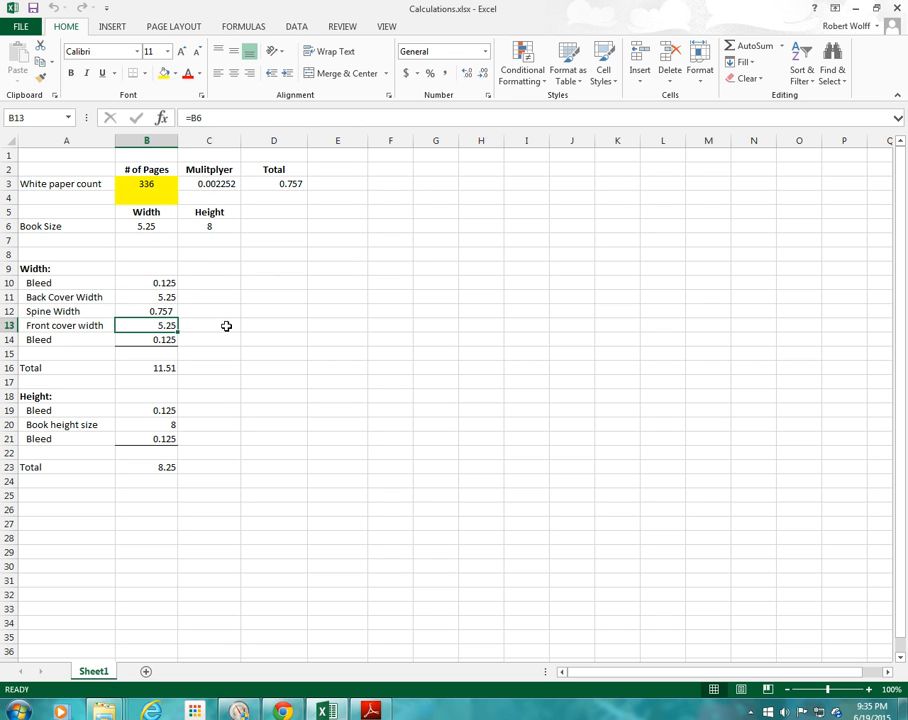
{"action": "left_click", "coordinate": [130, 311]}
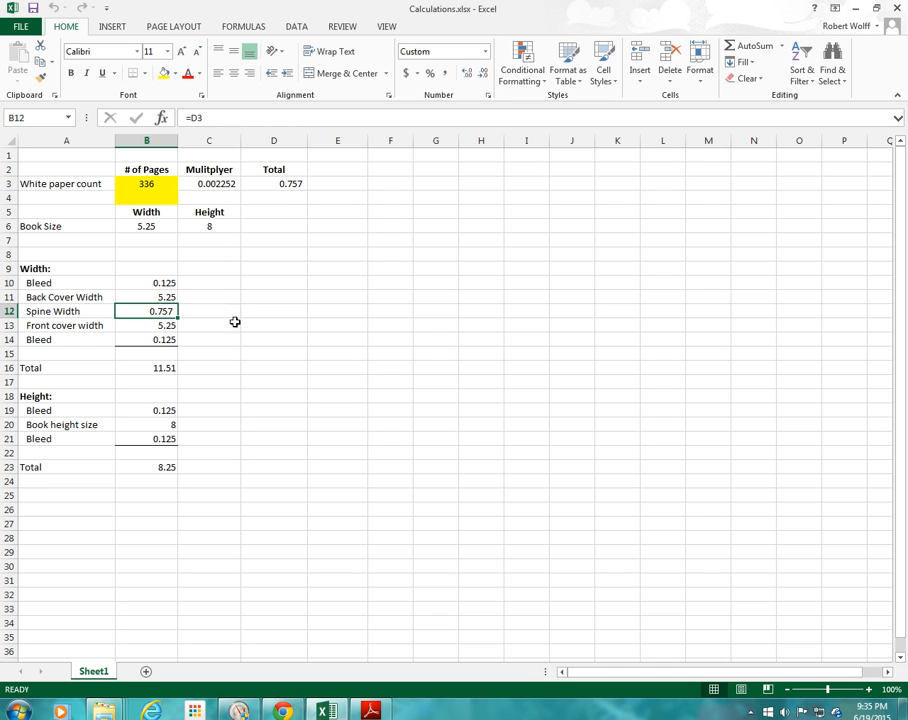
{"action": "left_click", "coordinate": [290, 182]}
{"action": "left_click", "coordinate": [170, 368]}
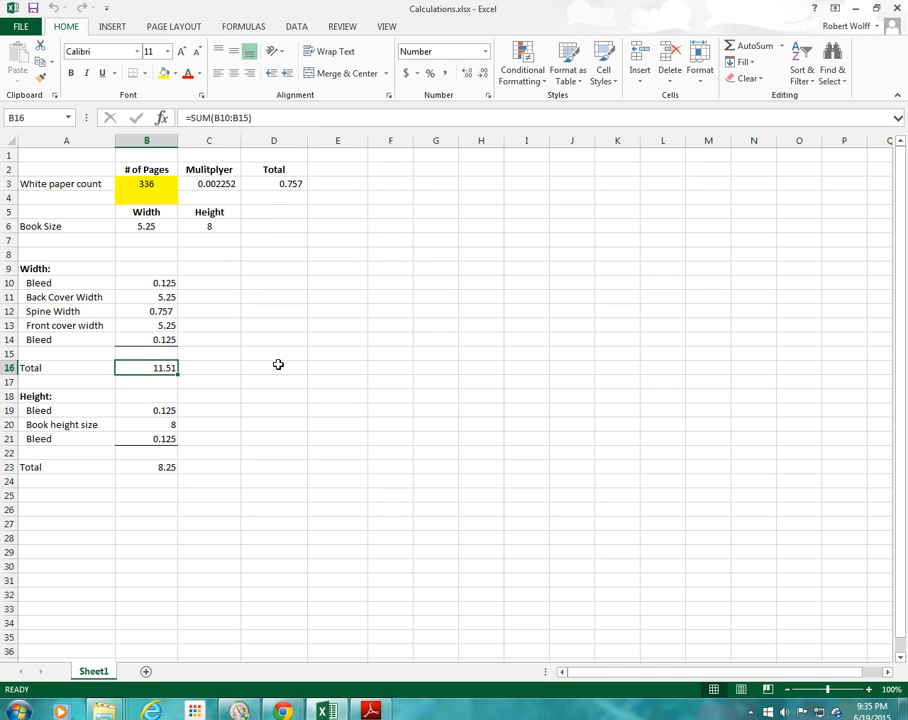
Step: Examine how the cover's total height adds up from the bleeds and book height, including the formulas linked to the book size
{"action": "left_click", "coordinate": [172, 411]}
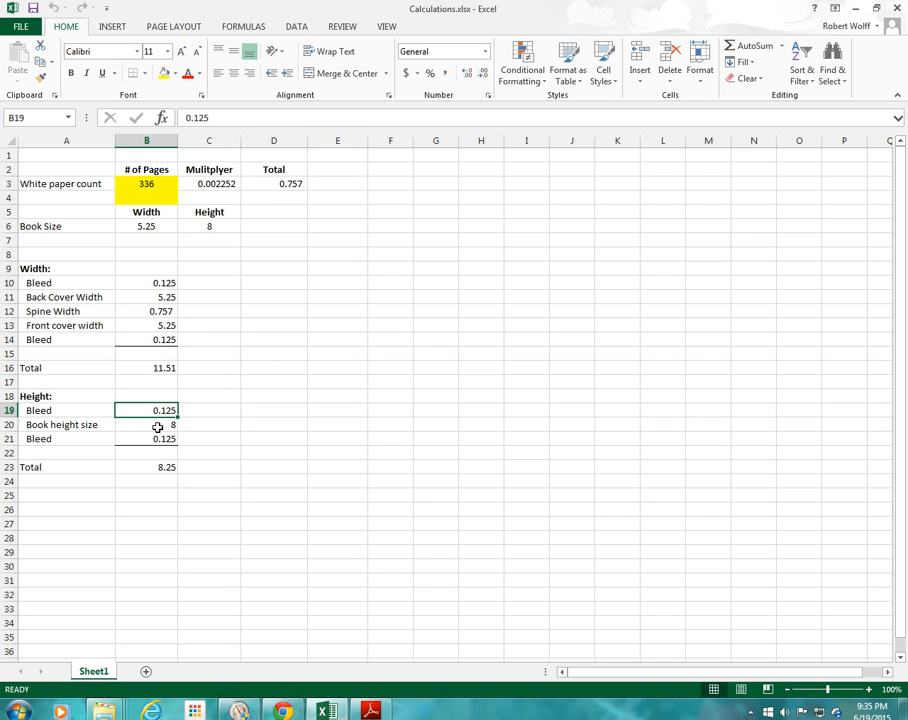
{"action": "left_click", "coordinate": [128, 425]}
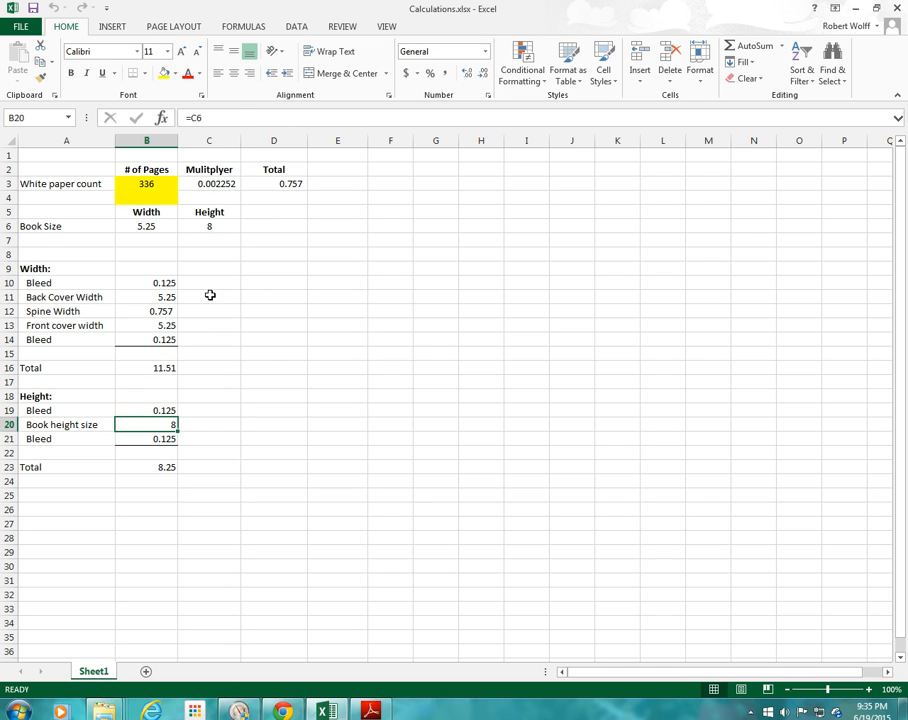
{"action": "left_click", "coordinate": [162, 410]}
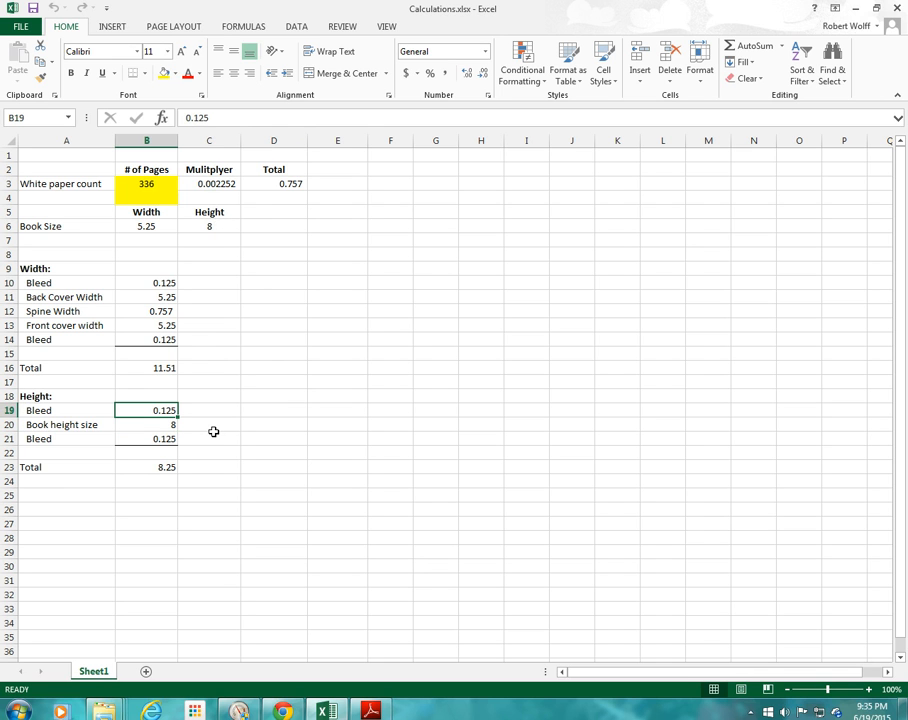
{"action": "left_click", "coordinate": [160, 439]}
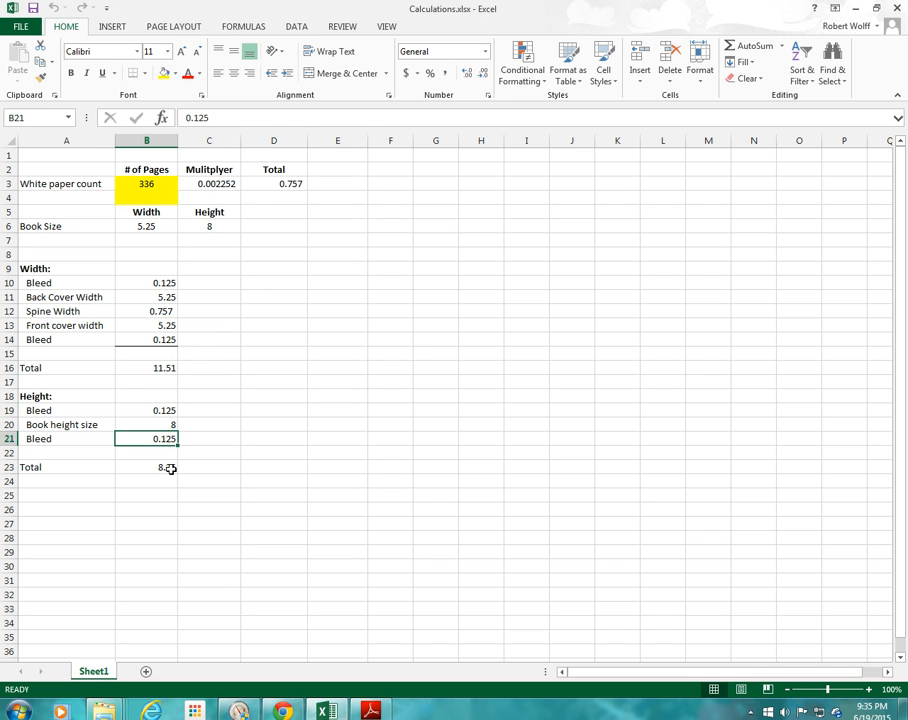
{"action": "left_click", "coordinate": [171, 468]}
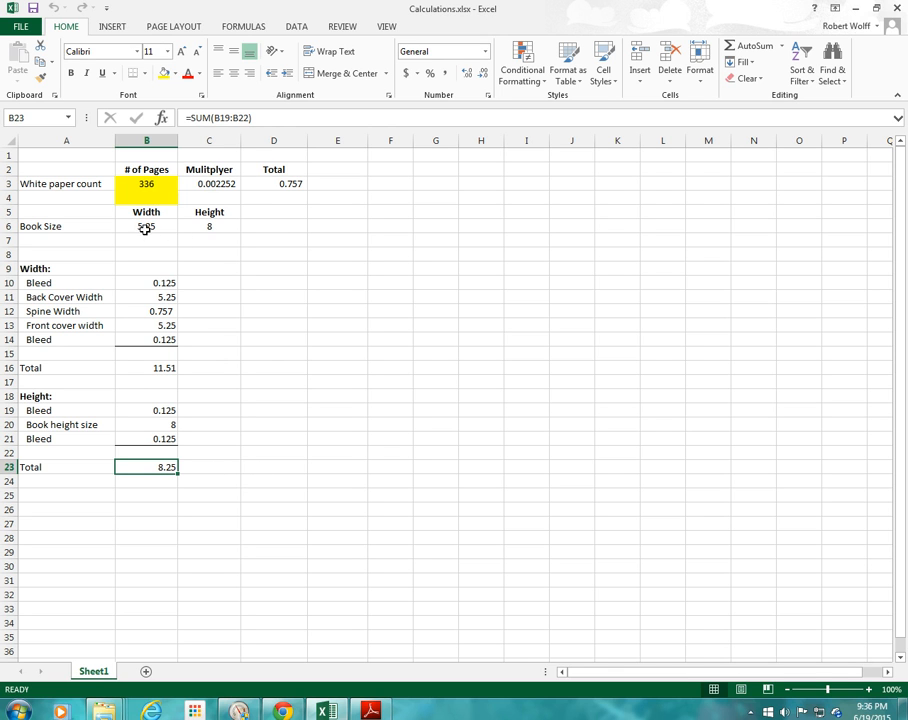
{"action": "left_click", "coordinate": [163, 298]}
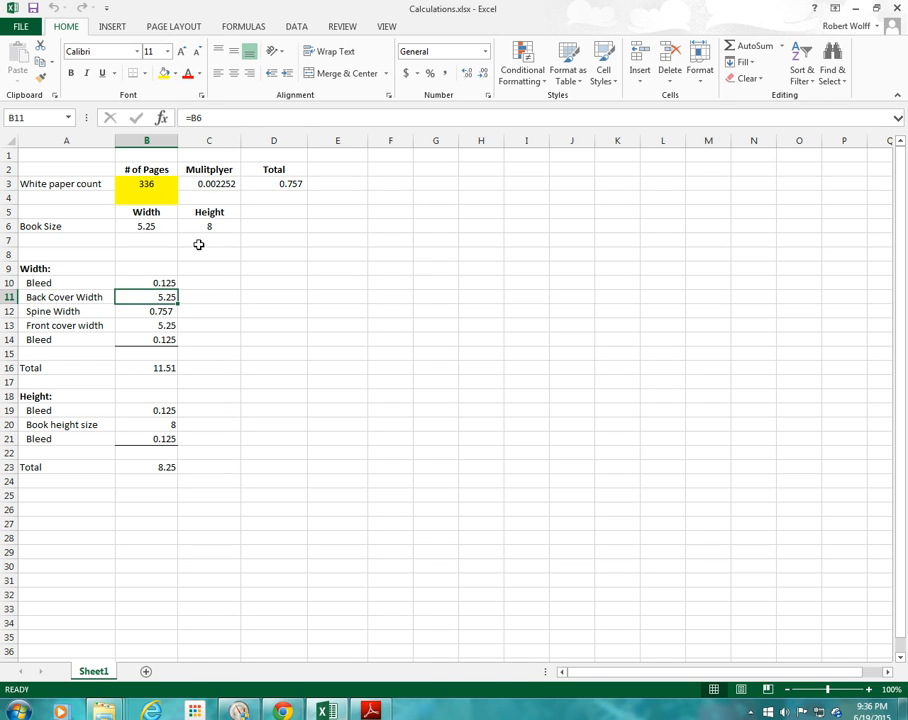
Step: Launch Publisher 2013 and start a new blank publication
{"action": "left_click", "coordinate": [20, 711]}
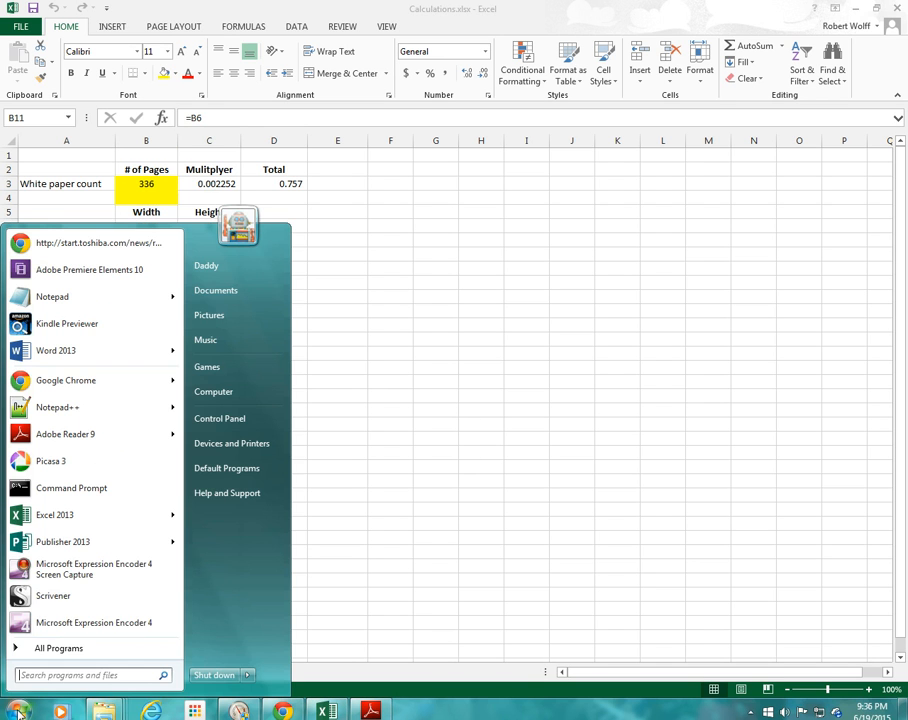
{"action": "left_click", "coordinate": [63, 543]}
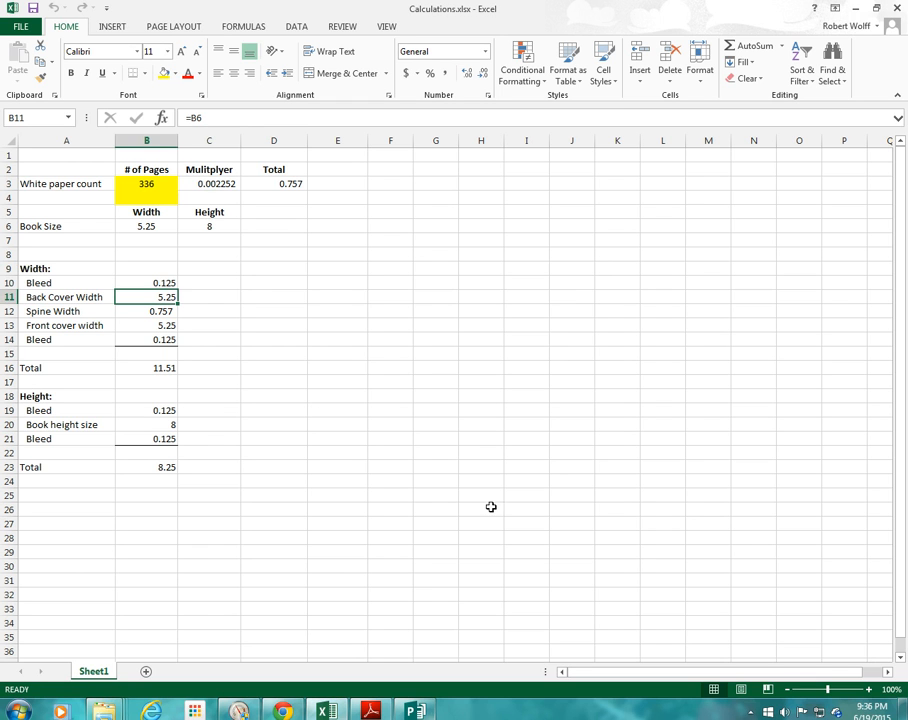
{"action": "mouse_move", "coordinate": [419, 711]}
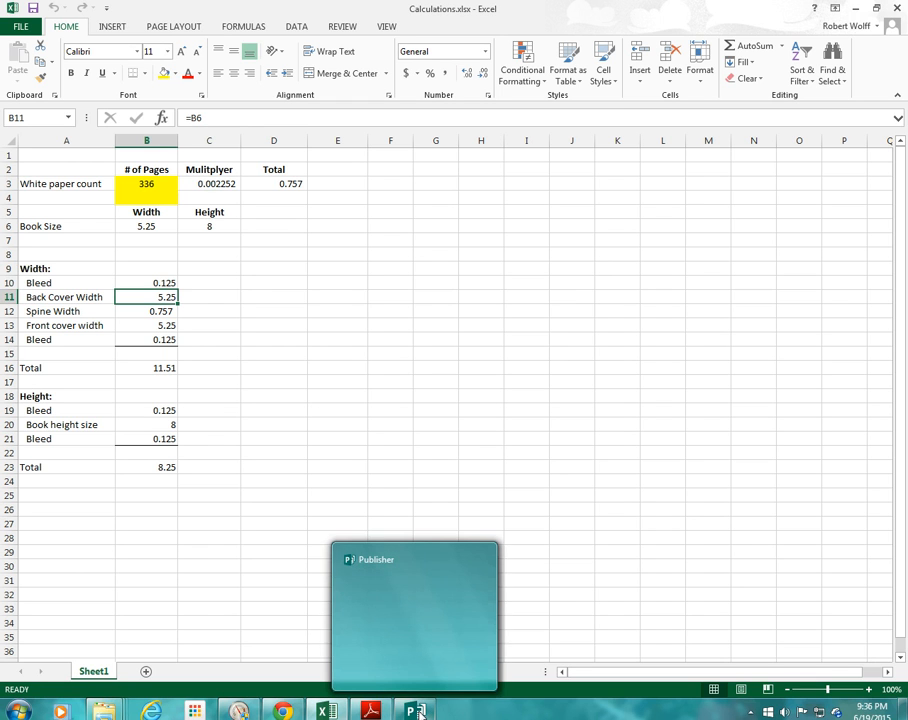
{"action": "left_click", "coordinate": [436, 593]}
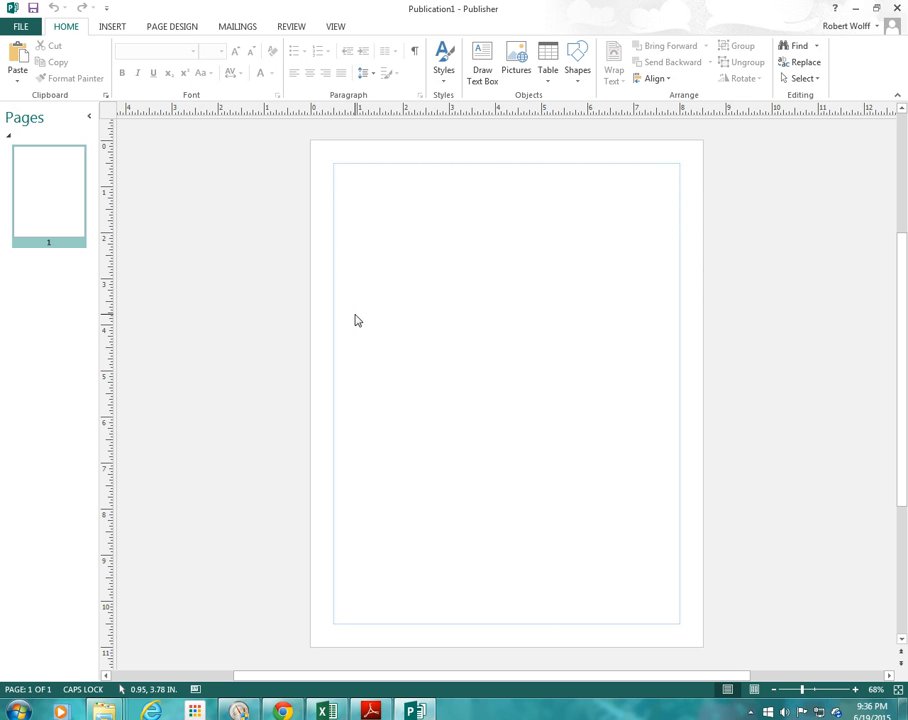
Step: Set the publication's page size to 11.51" wide and 8.25" high in Page Setup
{"action": "left_click", "coordinate": [172, 27]}
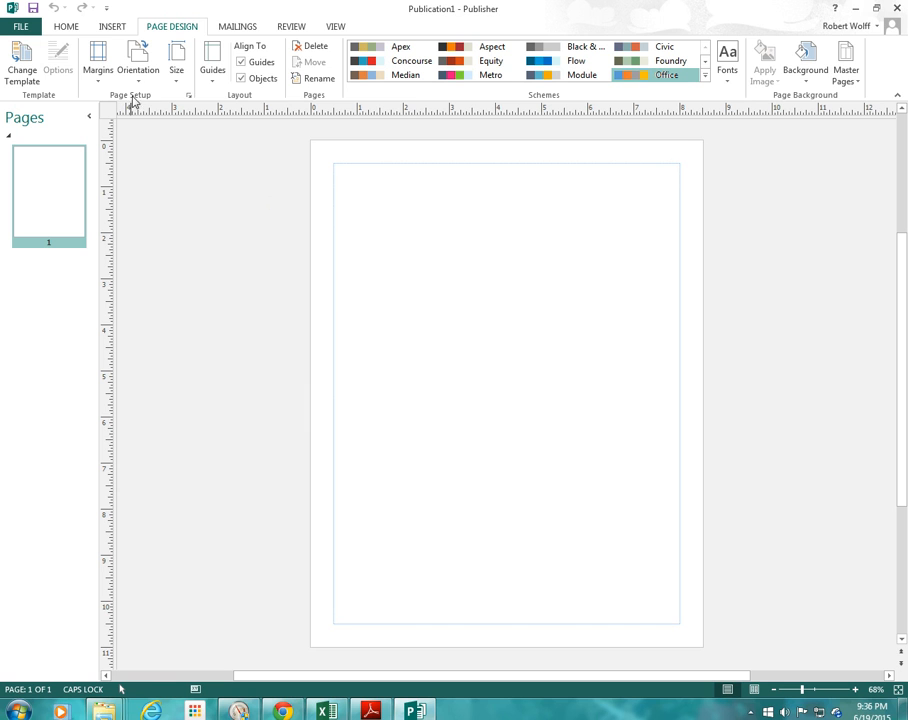
{"action": "left_click", "coordinate": [188, 96]}
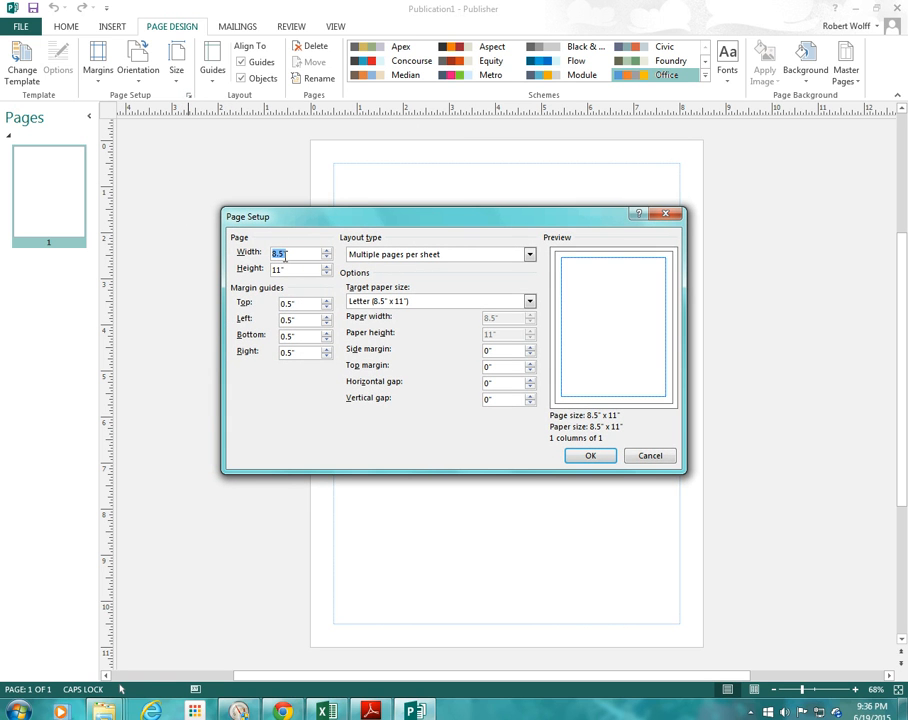
{"action": "left_click", "coordinate": [282, 254]}
{"action": "key", "text": "Delete"}
{"action": "key", "text": "BackSpace"}
{"action": "key", "text": "BackSpace"}
{"action": "key", "text": "BackSpace"}
{"action": "type", "text": "11.51\""}
{"action": "key", "text": "Tab"}
{"action": "key", "text": "BackSpace"}
{"action": "key", "text": "BackSpace"}
{"action": "type", "text": "8.25"}
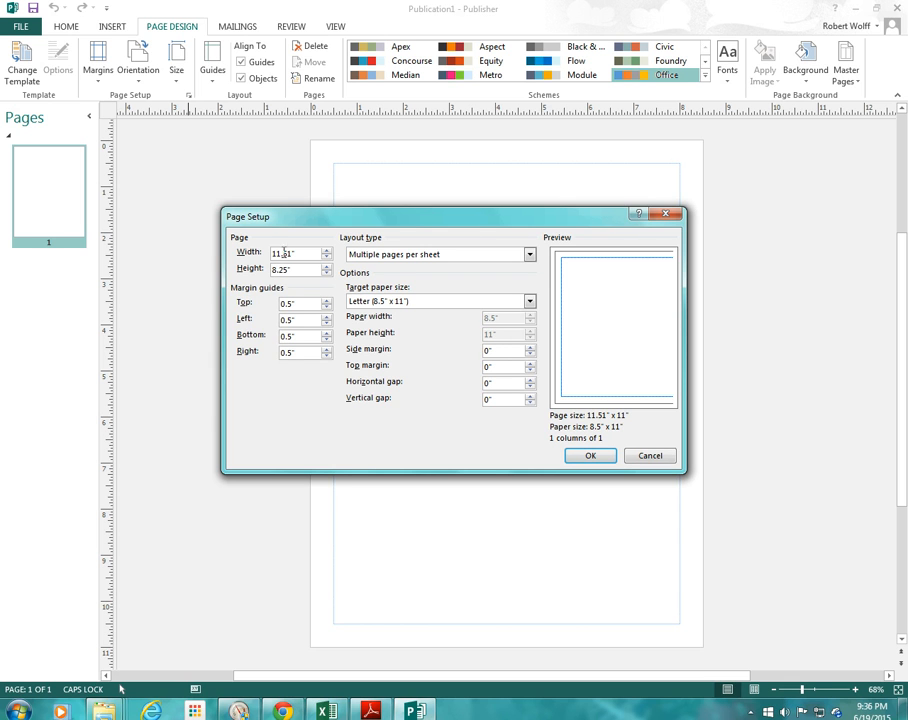
Step: Set the top, left, bottom and right margin guides to 0.125" and apply the page setup
{"action": "left_click", "coordinate": [288, 304]}
{"action": "key", "text": "Delete"}
{"action": "type", "text": "125"}
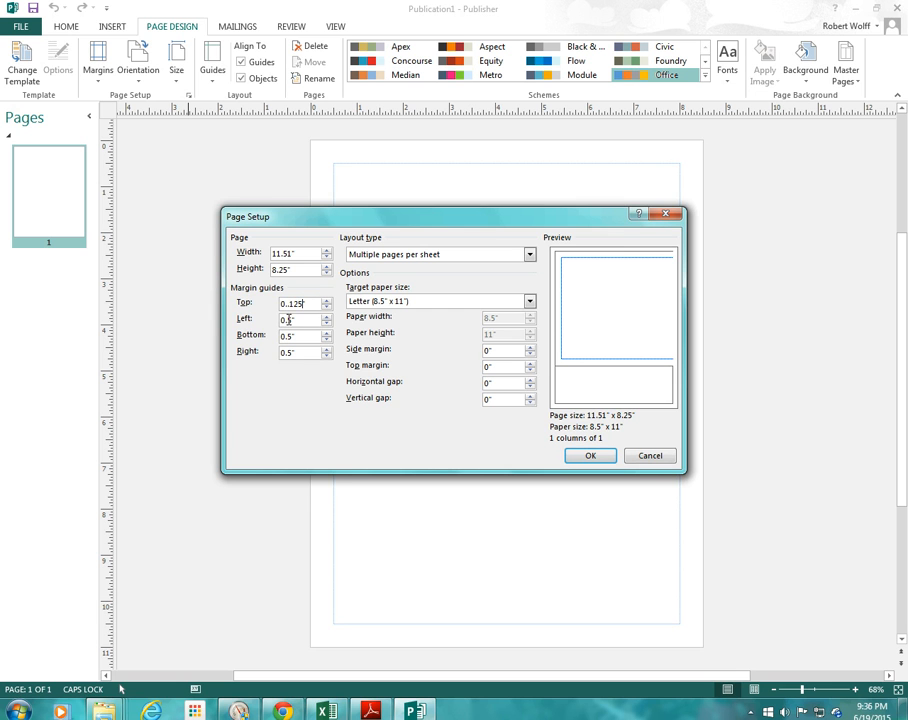
{"action": "left_click", "coordinate": [288, 319]}
{"action": "left_click", "coordinate": [456, 395]}
{"action": "left_click", "coordinate": [289, 303]}
{"action": "key", "text": "BackSpace"}
{"action": "key", "text": "Tab"}
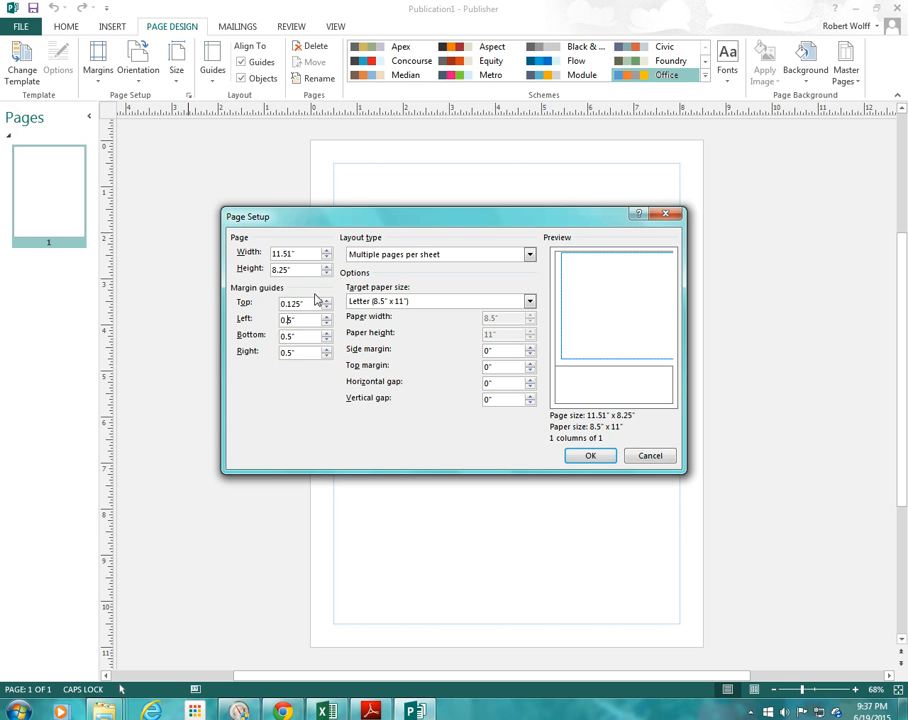
{"action": "type", "text": "12"}
{"action": "left_click", "coordinate": [289, 337]}
{"action": "type", "text": "12"}
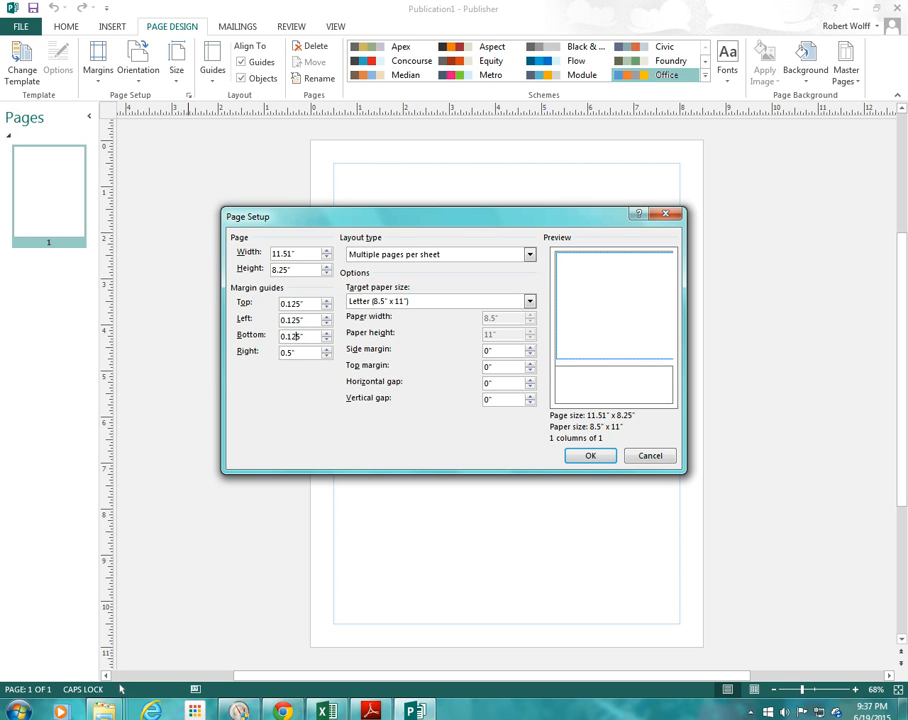
{"action": "left_click", "coordinate": [286, 353]}
{"action": "type", "text": "12"}
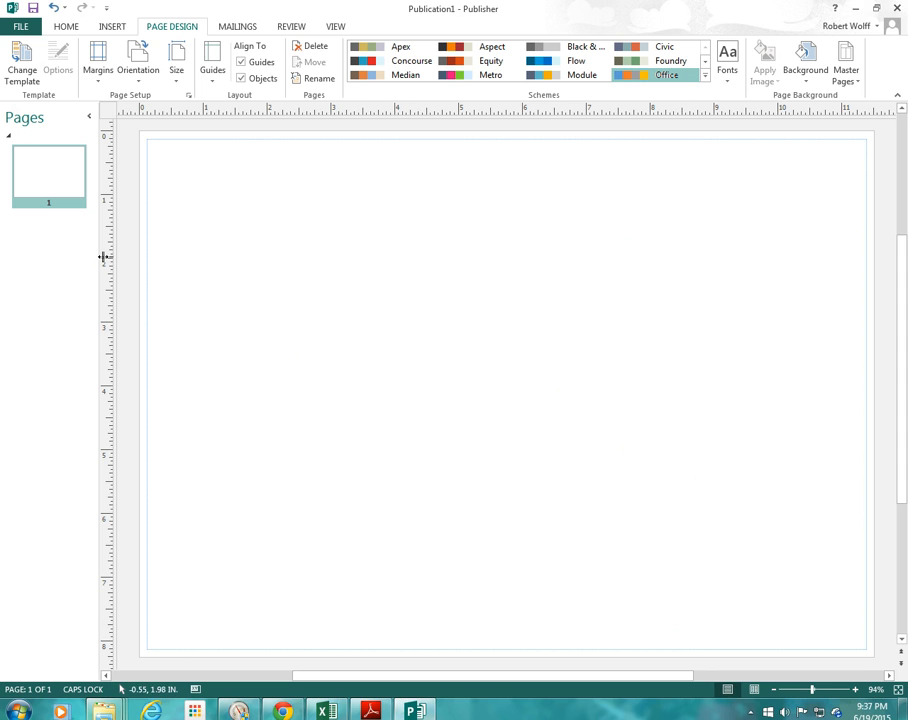
Step: Insert the front cover picture from the Youtube folder in OneDrive Documents and move it to the page's right half, against the top margin guide
{"action": "left_click", "coordinate": [112, 26]}
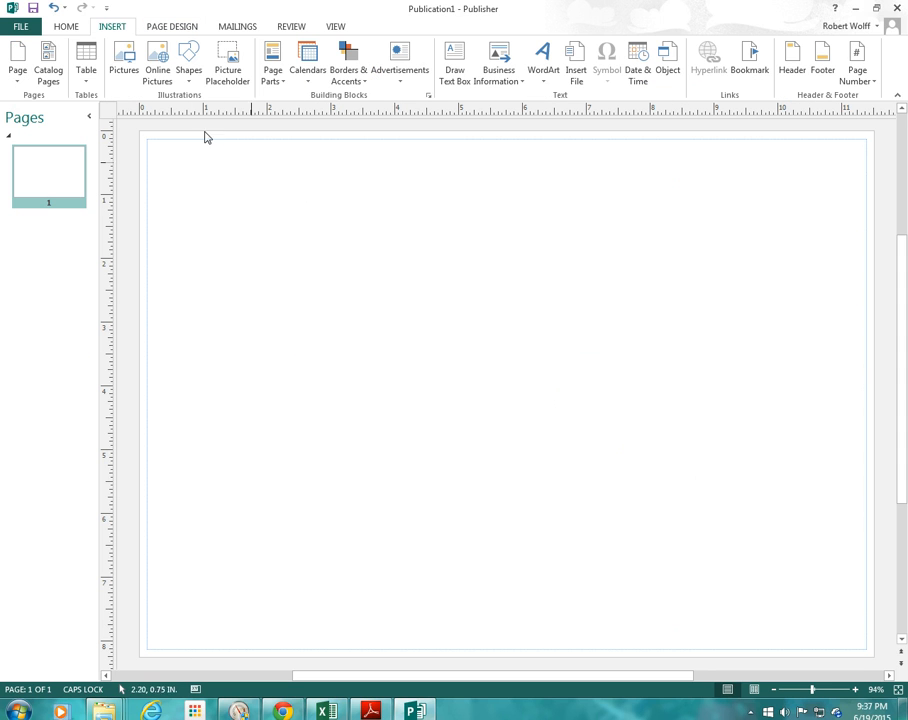
{"action": "left_click", "coordinate": [125, 68]}
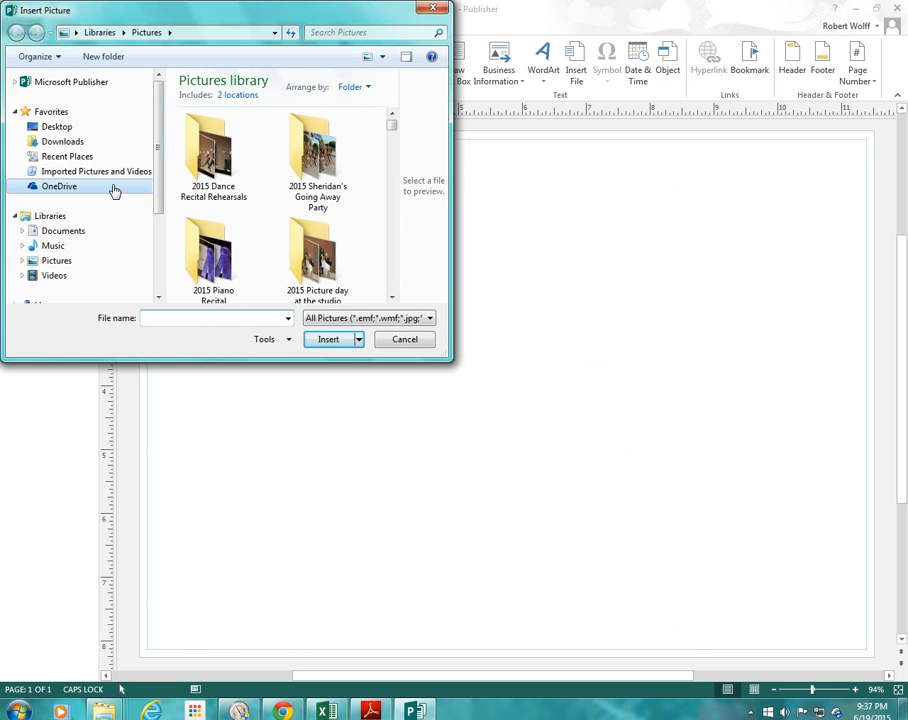
{"action": "left_click", "coordinate": [75, 186]}
{"action": "double_click", "coordinate": [222, 103]}
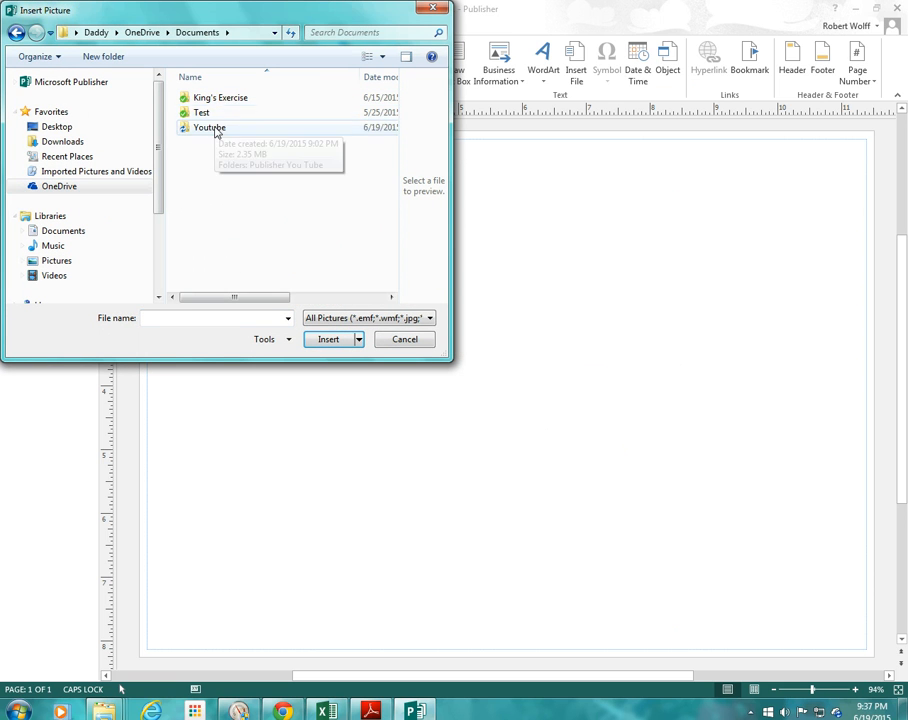
{"action": "double_click", "coordinate": [217, 127]}
{"action": "double_click", "coordinate": [222, 100]}
{"action": "left_click", "coordinate": [213, 112]}
{"action": "left_click", "coordinate": [330, 340]}
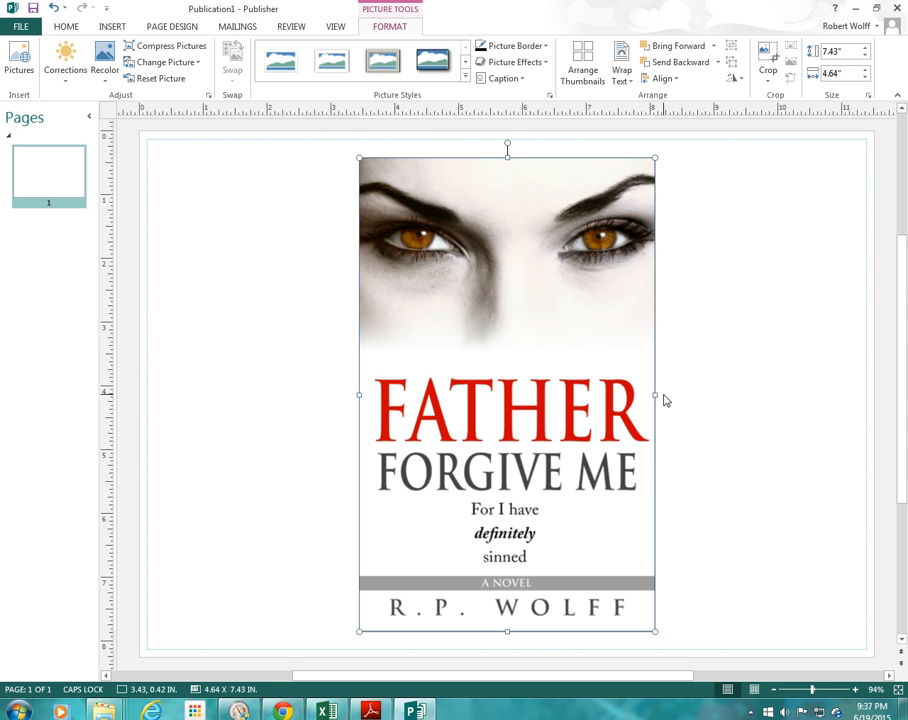
{"action": "left_click_drag", "start_coordinate": [544, 254], "coordinate": [655, 237]}
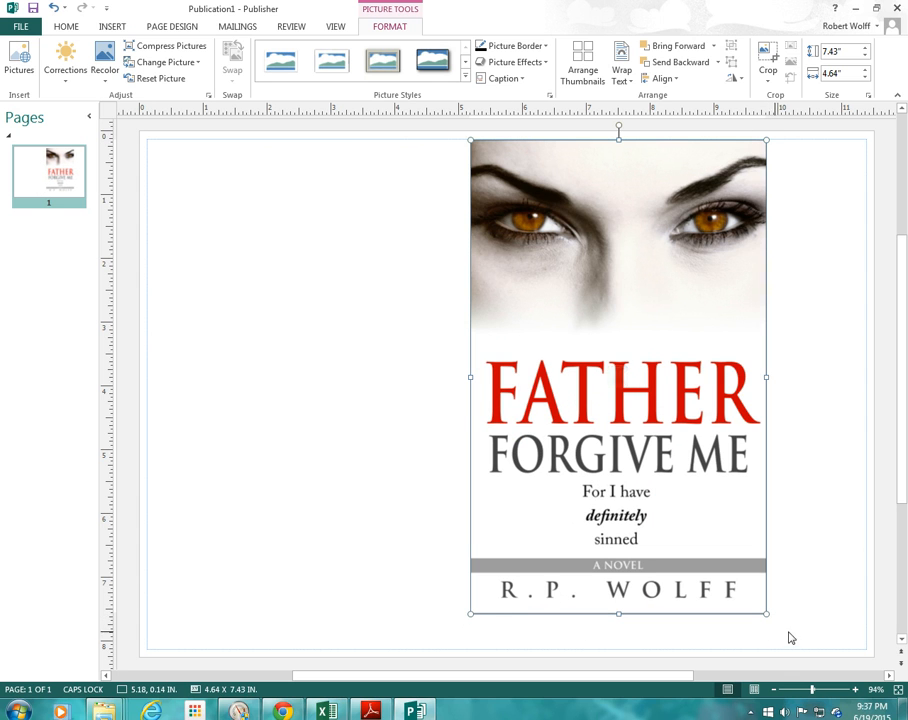
Step: Enlarge the front cover picture to about 4.98" by 7.96" and move it against the page's right margin guide
{"action": "left_click_drag", "start_coordinate": [767, 614], "coordinate": [789, 646]}
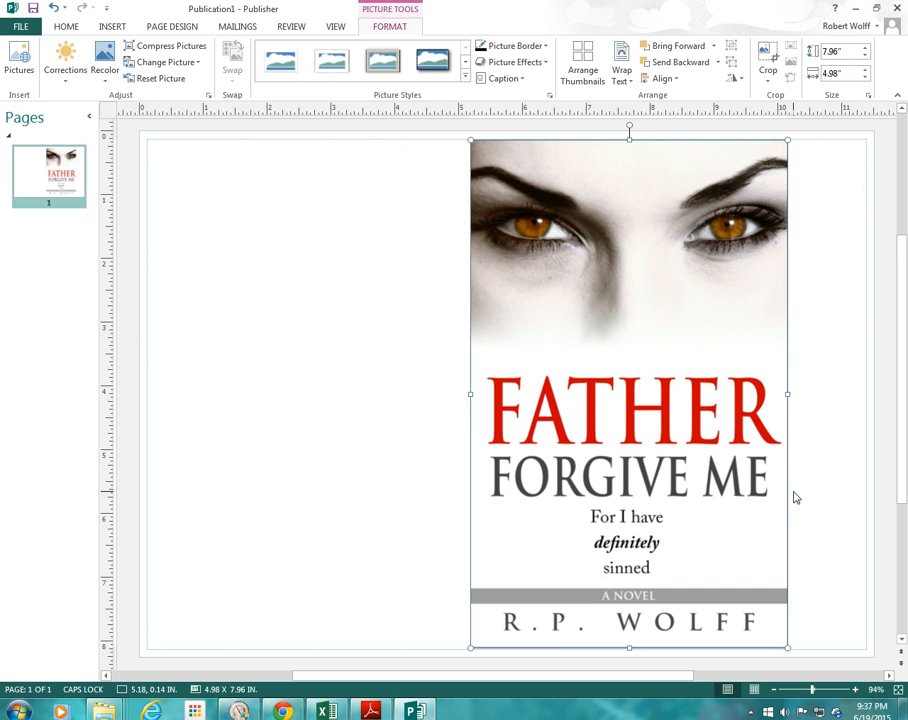
{"action": "left_click_drag", "start_coordinate": [681, 336], "coordinate": [745, 332]}
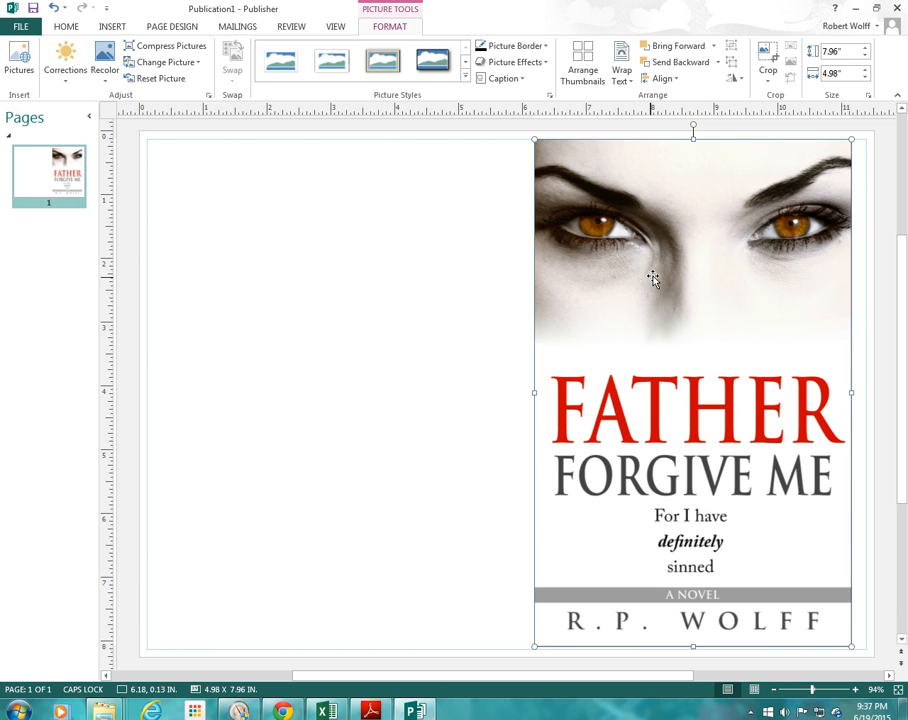
{"action": "left_click_drag", "start_coordinate": [756, 232], "coordinate": [782, 231]}
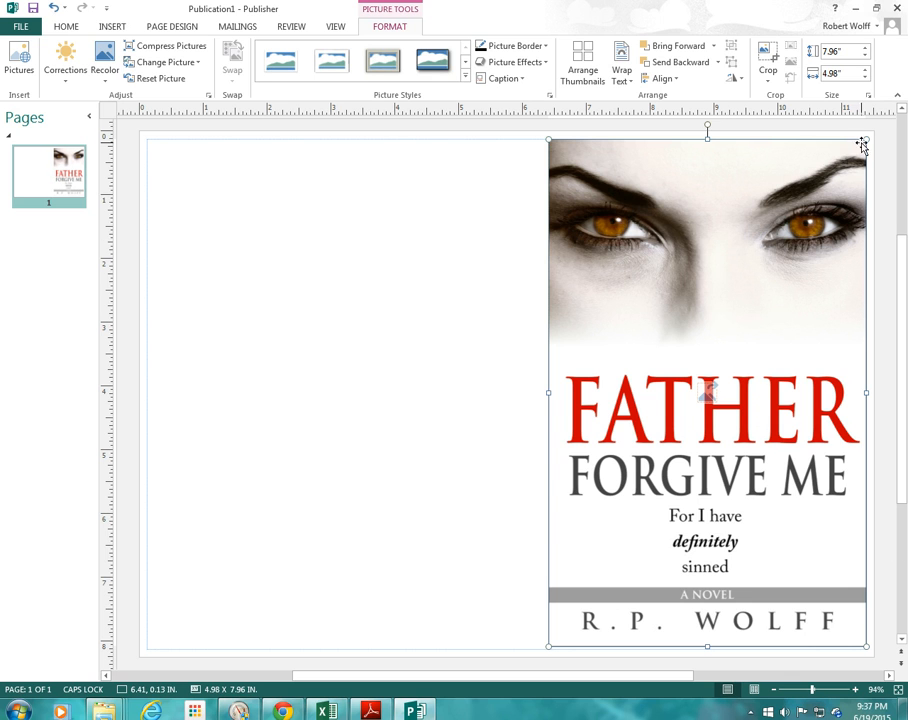
Step: Unlock the front cover picture's aspect ratio, set it to 8" high and 5.25" wide, and realign it to the top and right margin guides
{"action": "right_click", "coordinate": [651, 261]}
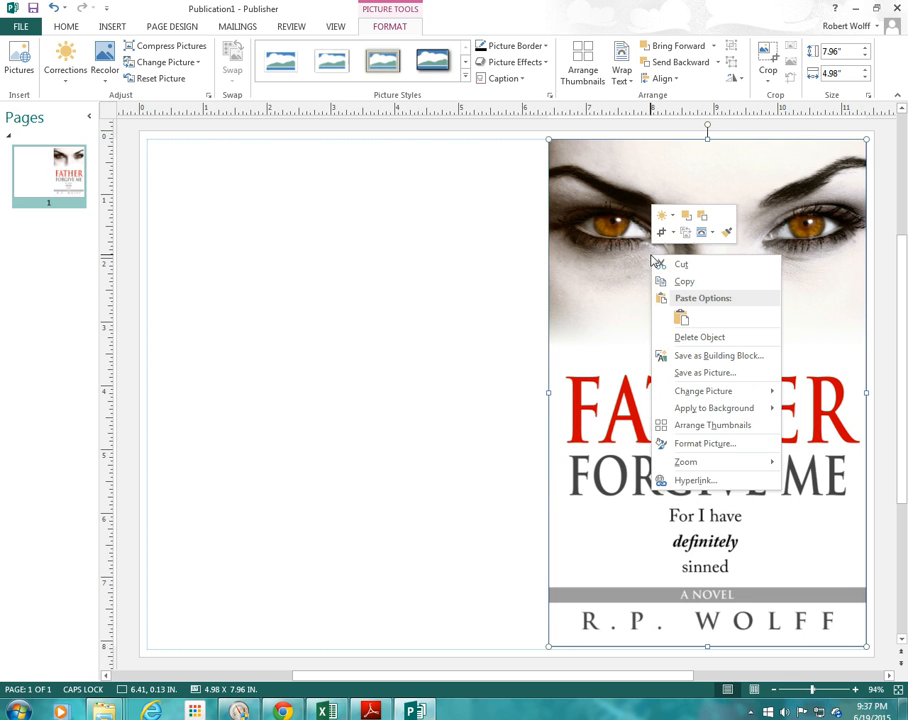
{"action": "left_click", "coordinate": [724, 446]}
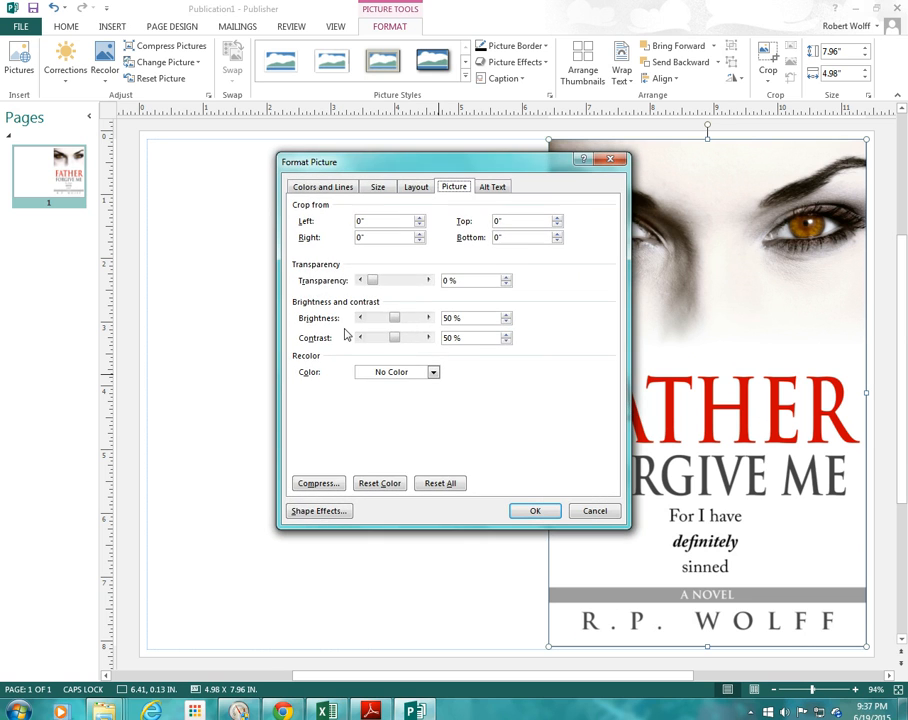
{"action": "left_click", "coordinate": [377, 188]}
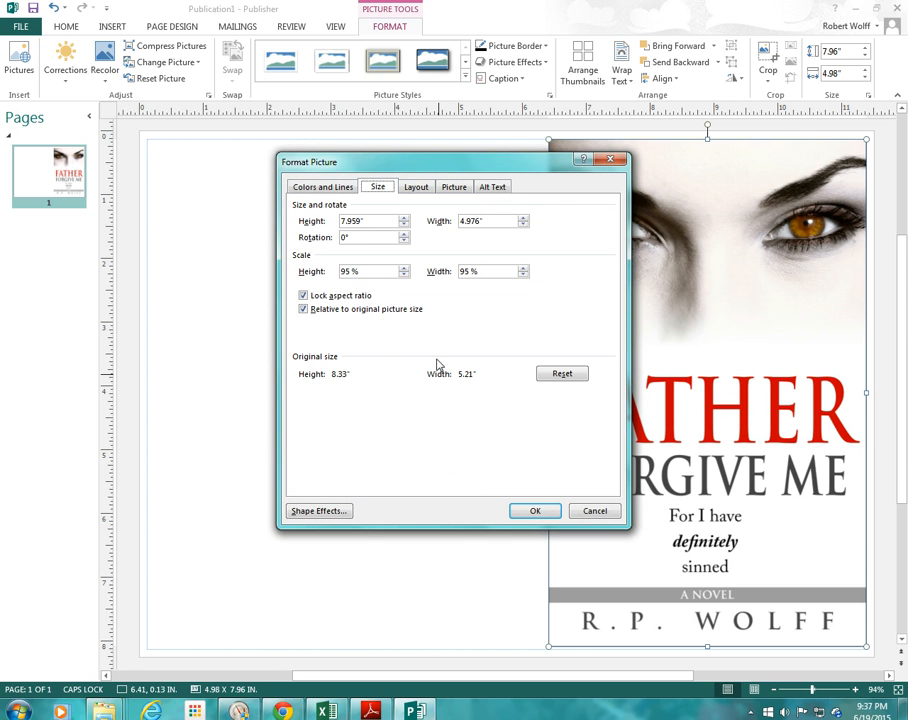
{"action": "left_click", "coordinate": [303, 295]}
{"action": "left_click", "coordinate": [303, 310]}
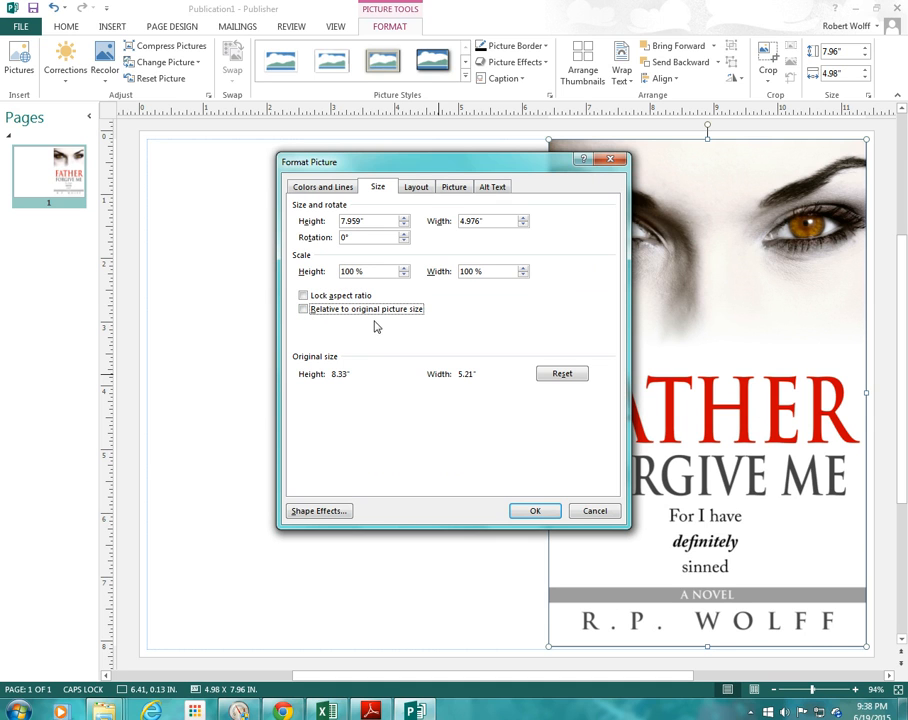
{"action": "left_click", "coordinate": [361, 221]}
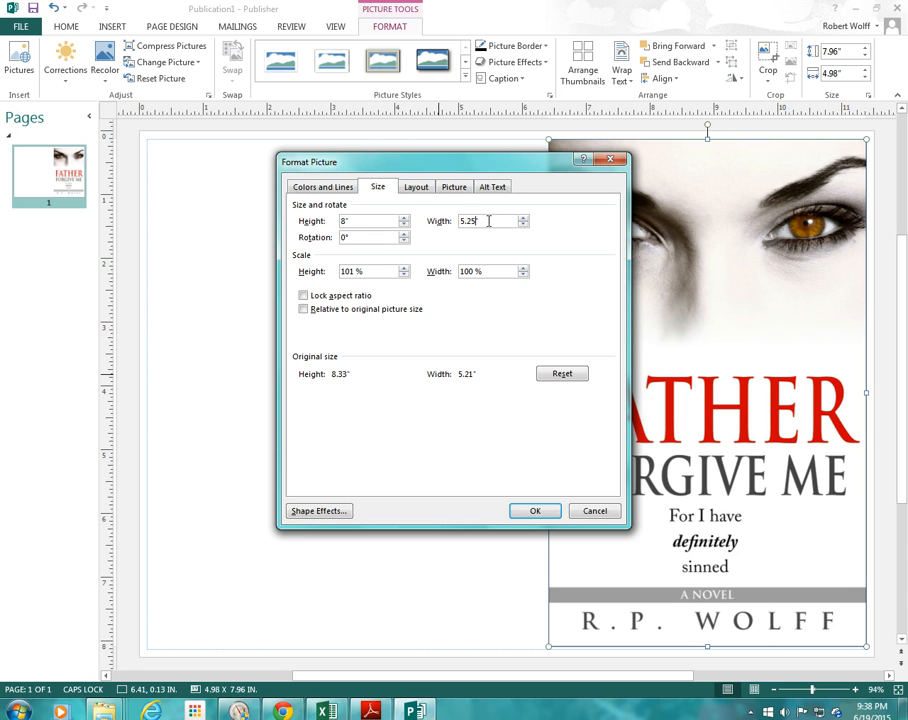
{"action": "left_click", "coordinate": [533, 511]}
{"action": "mouse_move", "coordinate": [748, 306]}
{"action": "left_mouse_down"}
{"action": "mouse_move", "coordinate": [732, 302]}
{"action": "mouse_move", "coordinate": [732, 310]}
{"action": "mouse_move", "coordinate": [740, 298]}
{"action": "left_mouse_up"}
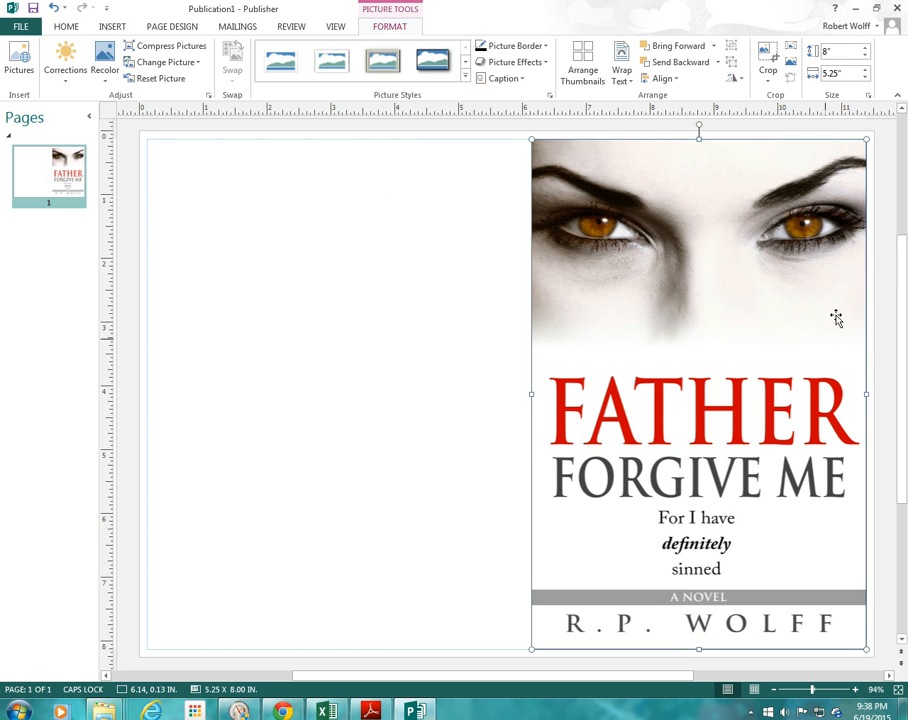
Step: Insert the picture Depositphotos_22827954_m (1).jpg and move it into the top-left corner of the margin guides as the back cover
{"action": "left_click", "coordinate": [365, 388]}
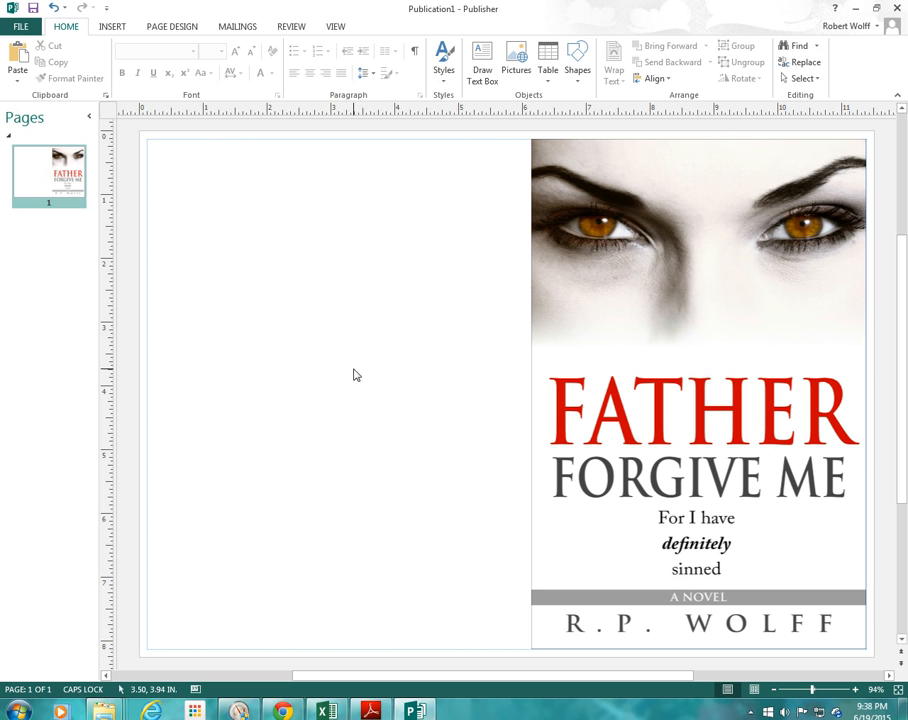
{"action": "left_click", "coordinate": [112, 26]}
{"action": "left_click", "coordinate": [124, 62]}
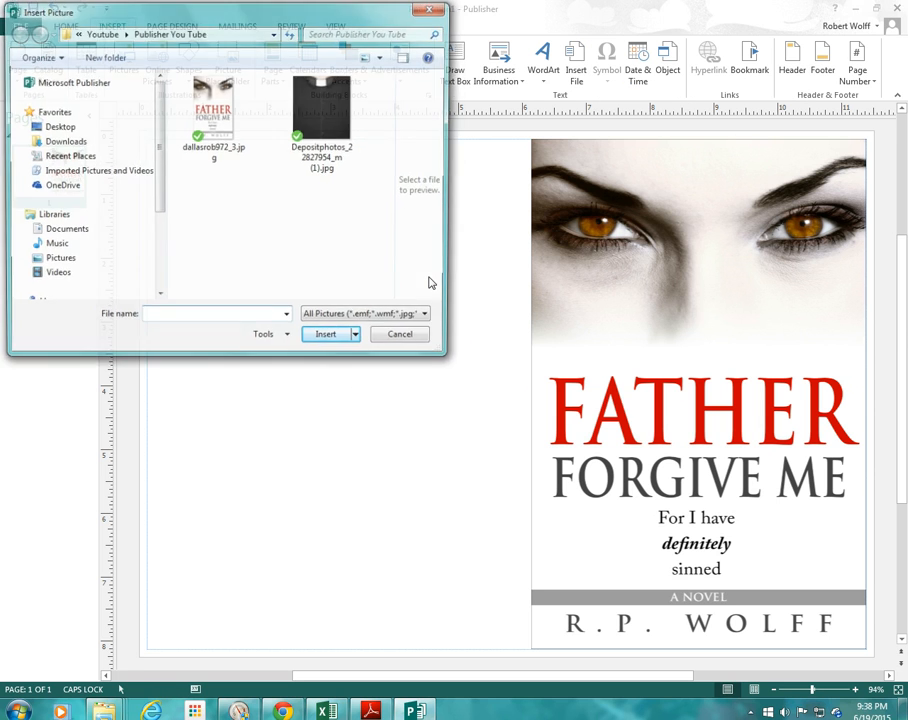
{"action": "left_click", "coordinate": [320, 120]}
{"action": "left_click", "coordinate": [332, 341]}
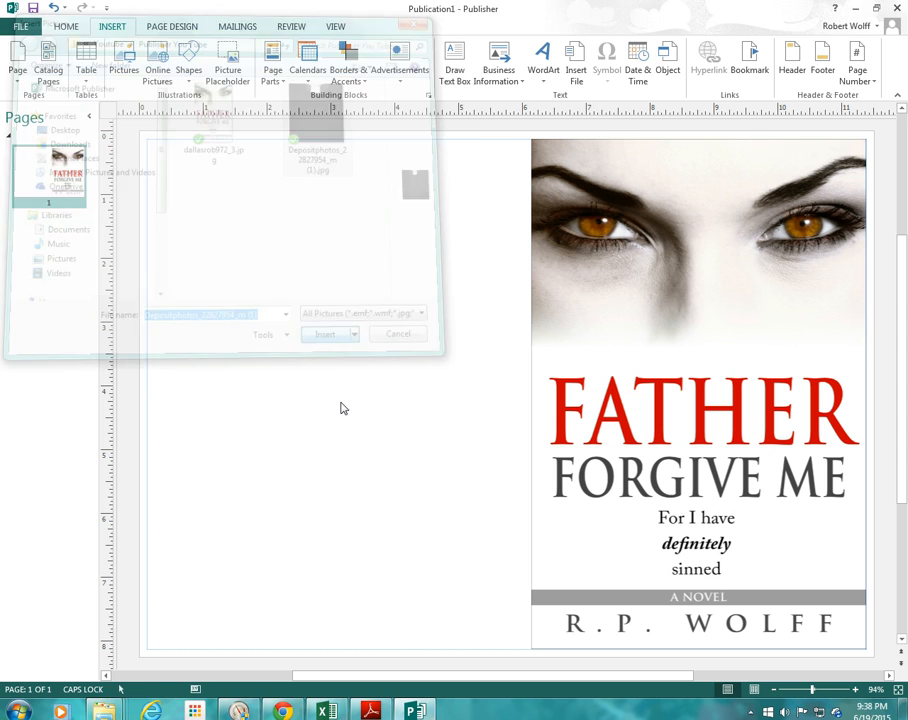
{"action": "left_click_drag", "start_coordinate": [446, 367], "coordinate": [236, 269]}
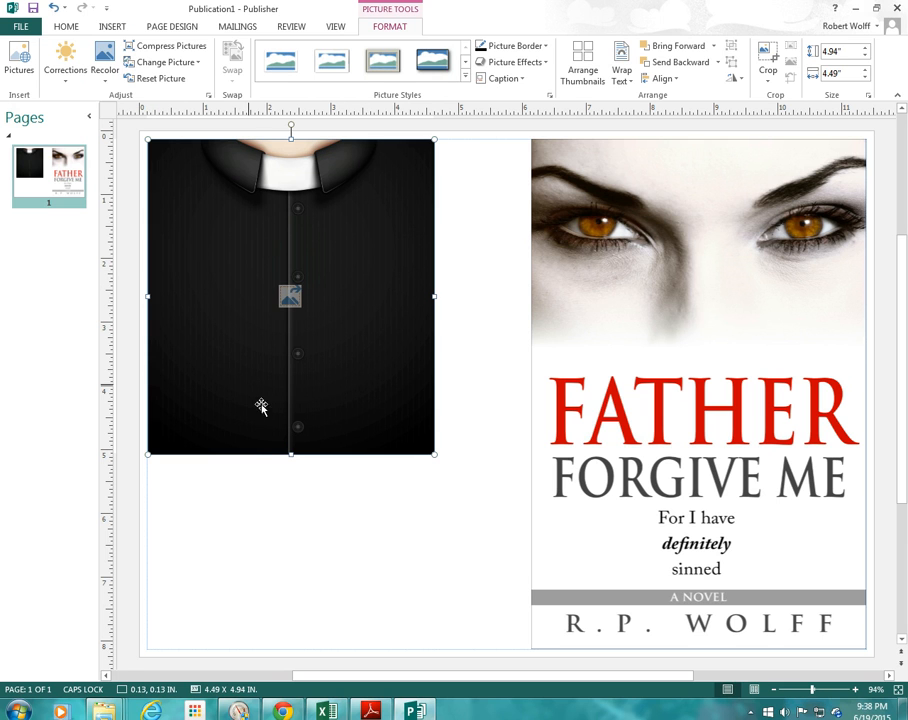
Step: Unlock the back cover picture's aspect ratio and original-size scaling, and set it to 8" high and 5.25" wide
{"action": "right_click", "coordinate": [340, 350]}
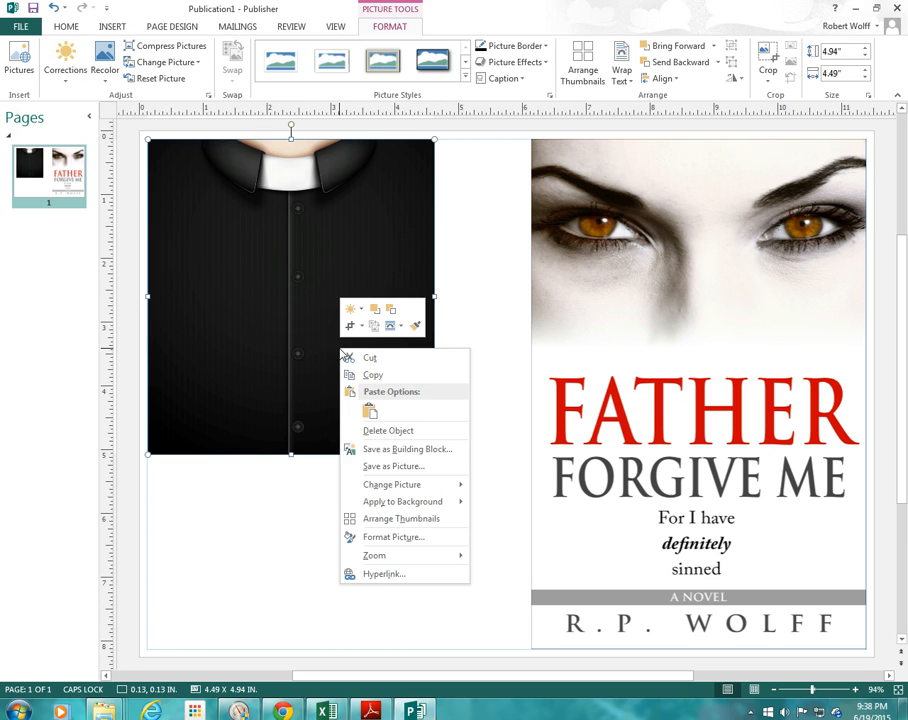
{"action": "left_click", "coordinate": [421, 541]}
{"action": "left_click", "coordinate": [378, 187]}
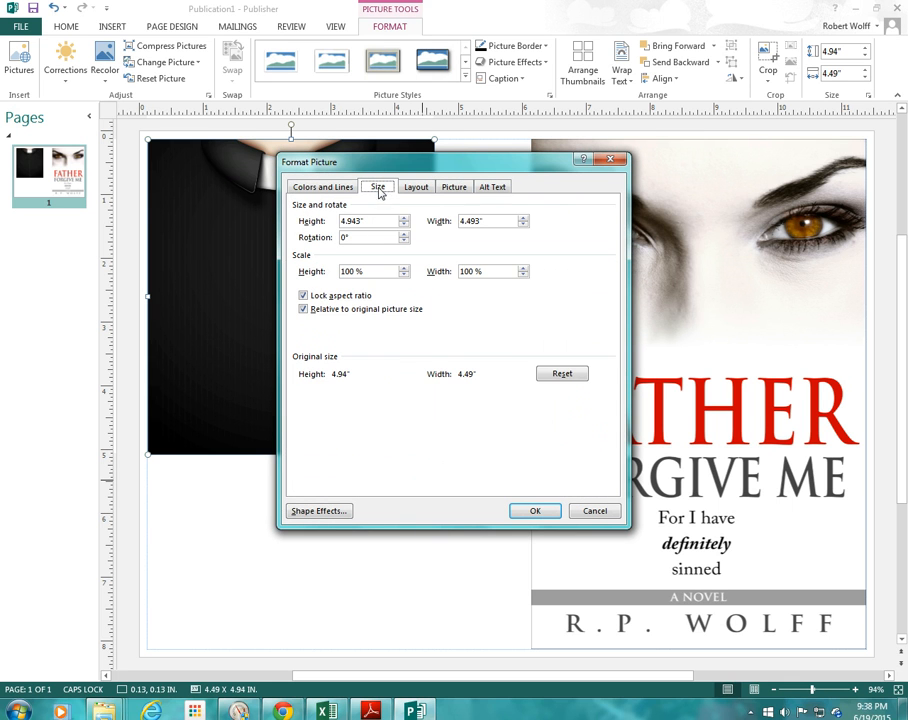
{"action": "left_click", "coordinate": [303, 295]}
{"action": "left_click", "coordinate": [304, 309]}
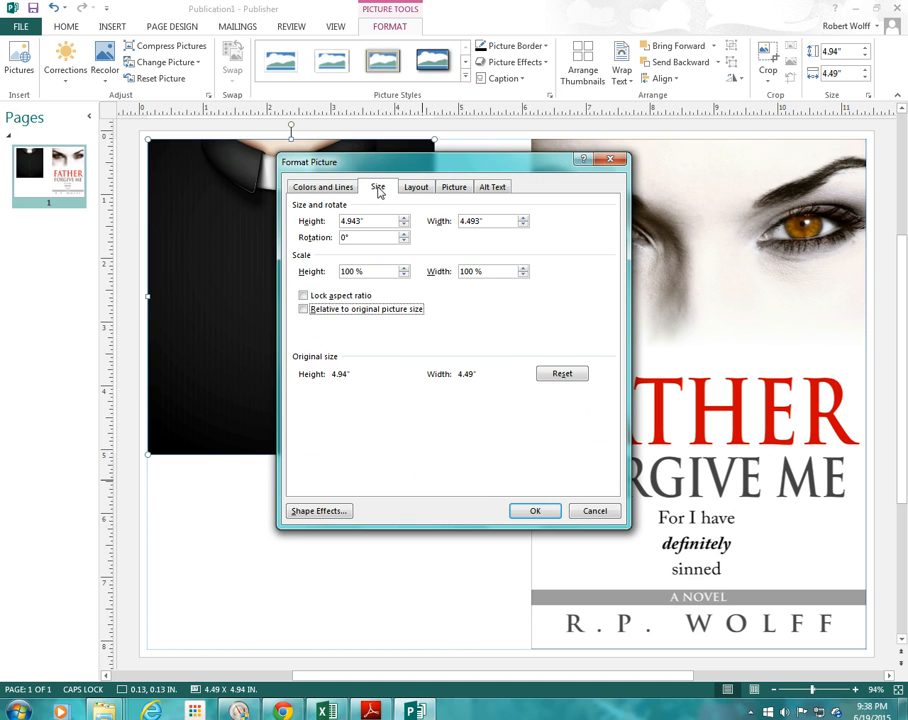
{"action": "left_click", "coordinate": [362, 221]}
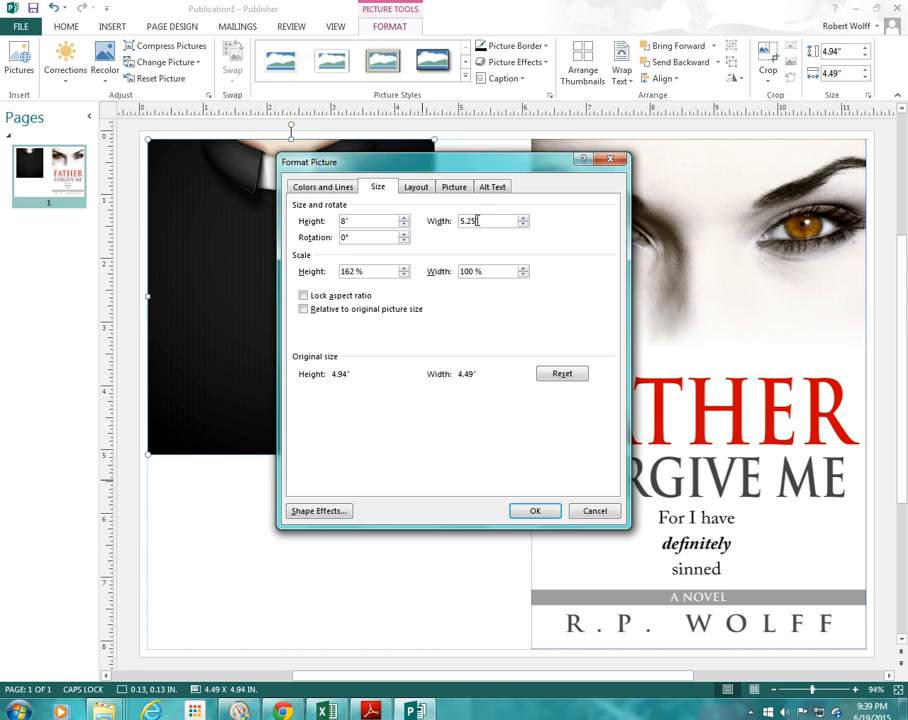
{"action": "left_click", "coordinate": [535, 510]}
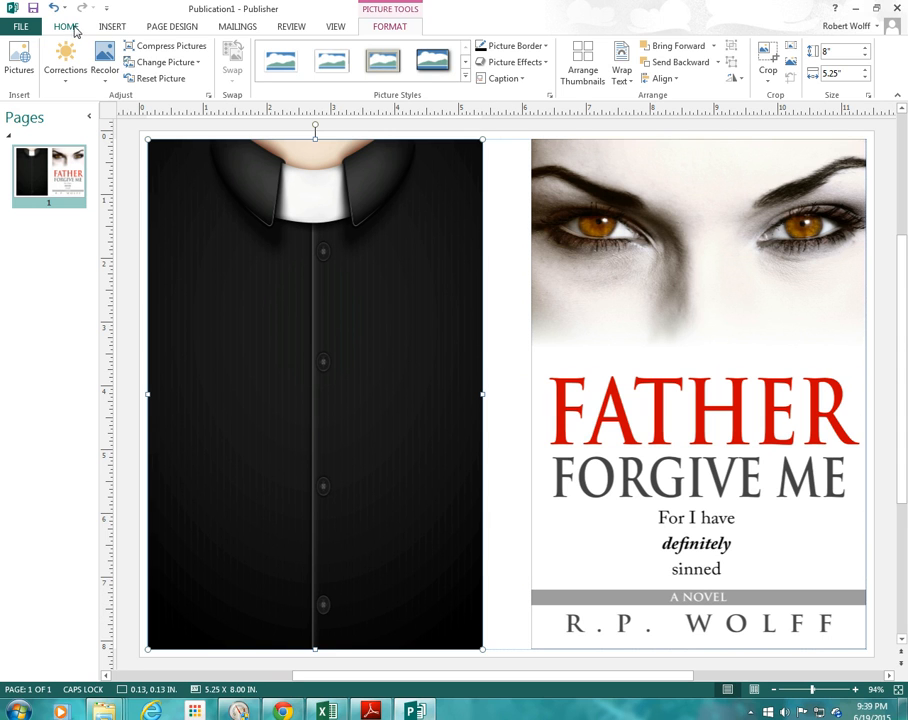
Step: Draw a vertical text box about 0.80" wide and 6.40" high over the spine gap between the two covers
{"action": "left_click", "coordinate": [112, 27]}
{"action": "left_click", "coordinate": [455, 62]}
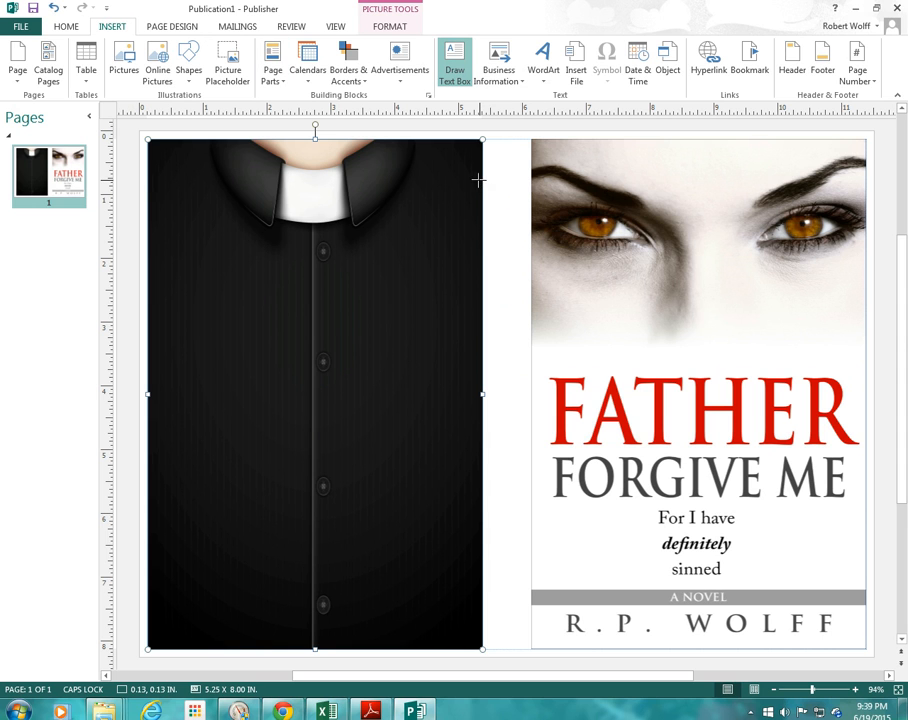
{"action": "mouse_move", "coordinate": [481, 178]}
{"action": "left_mouse_down"}
{"action": "mouse_move", "coordinate": [519, 233]}
{"action": "mouse_move", "coordinate": [537, 371]}
{"action": "mouse_move", "coordinate": [537, 592]}
{"action": "left_mouse_up"}
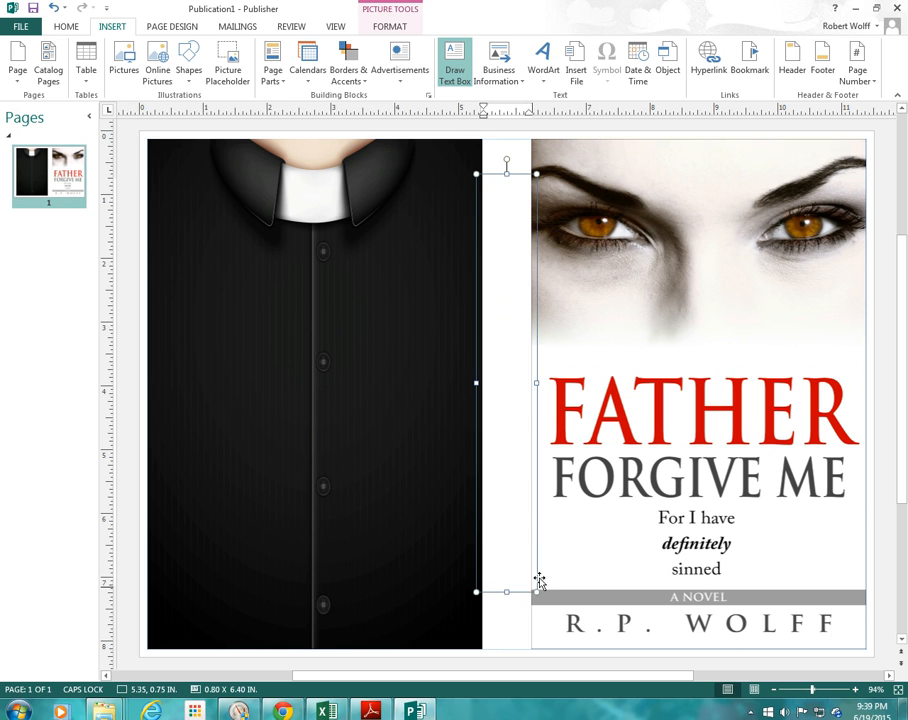
Step: Set the spine text box's width to 0.757", the spine width from the Excel worksheet, and position the box between the two covers
{"action": "left_click", "coordinate": [514, 179]}
{"action": "right_click", "coordinate": [515, 180]}
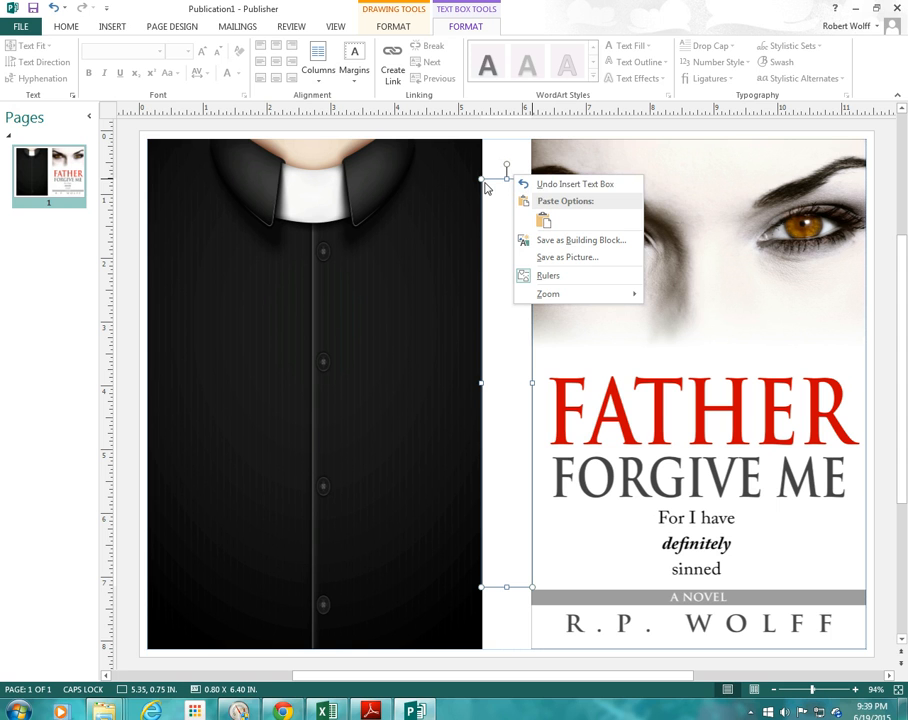
{"action": "left_click", "coordinate": [493, 180]}
{"action": "right_click", "coordinate": [492, 179]}
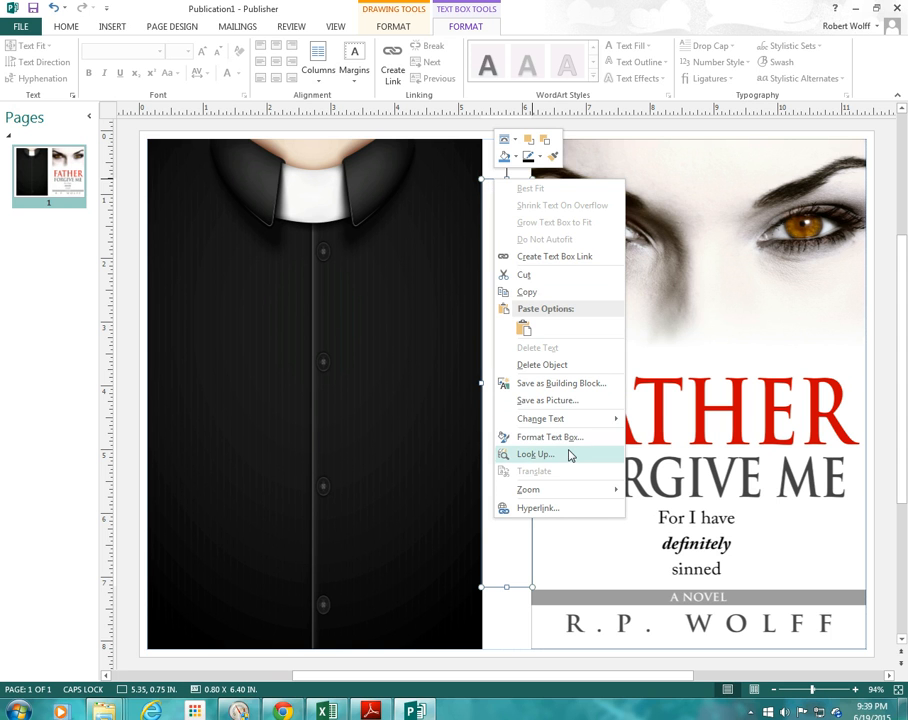
{"action": "left_click", "coordinate": [571, 438]}
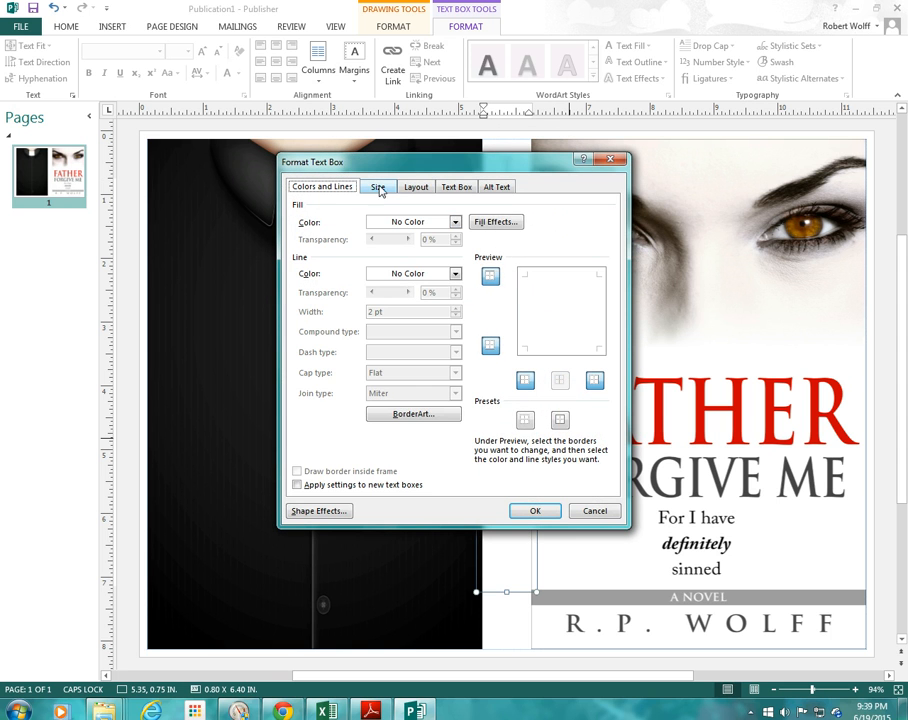
{"action": "left_click", "coordinate": [378, 187]}
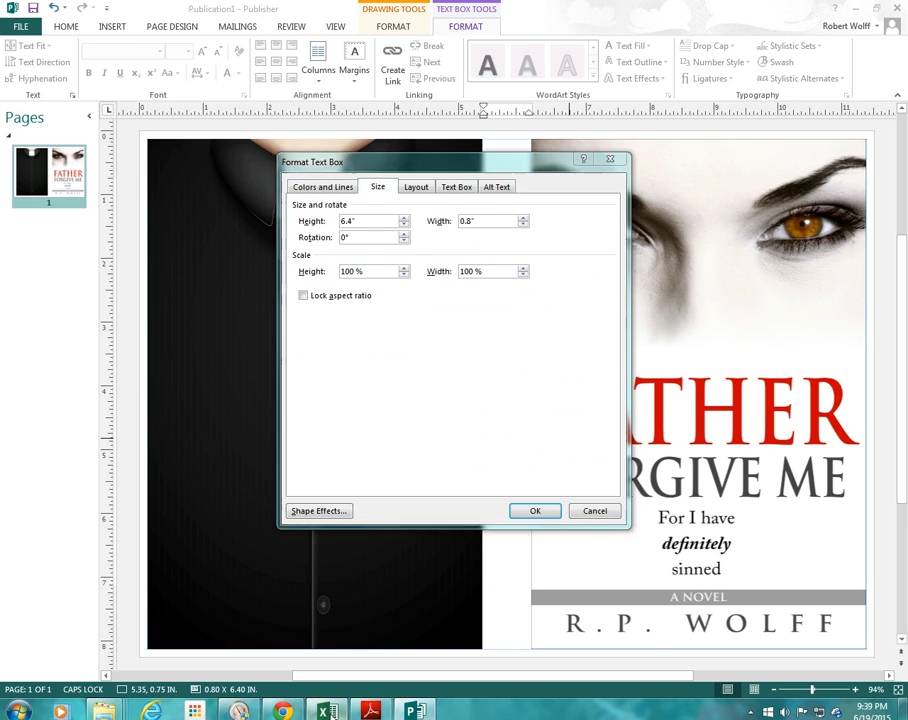
{"action": "key", "text": "alt+Tab"}
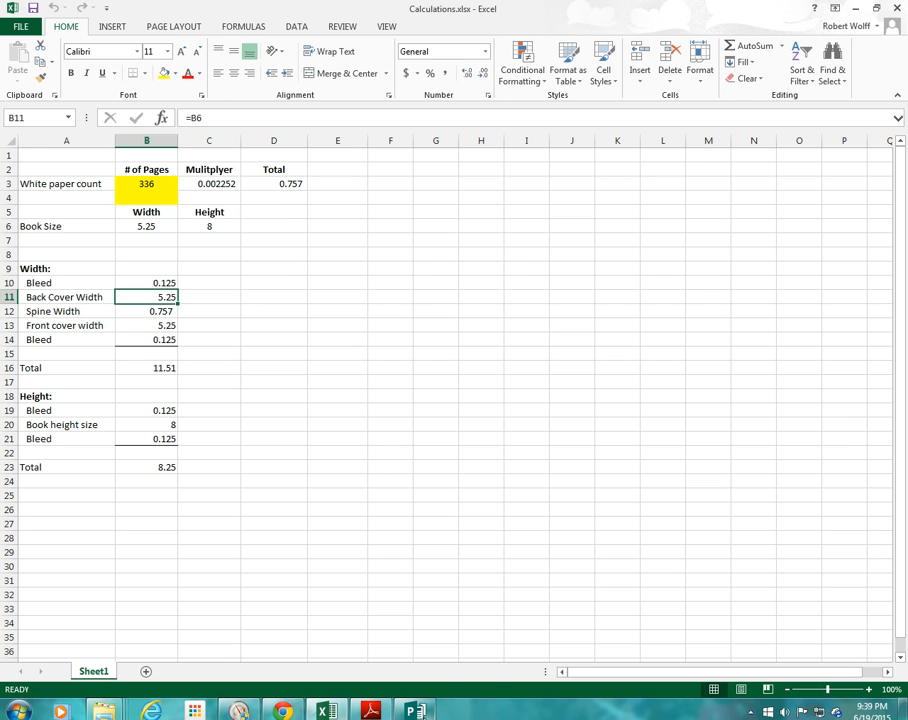
{"action": "left_click", "coordinate": [415, 710]}
{"action": "left_click", "coordinate": [466, 220]}
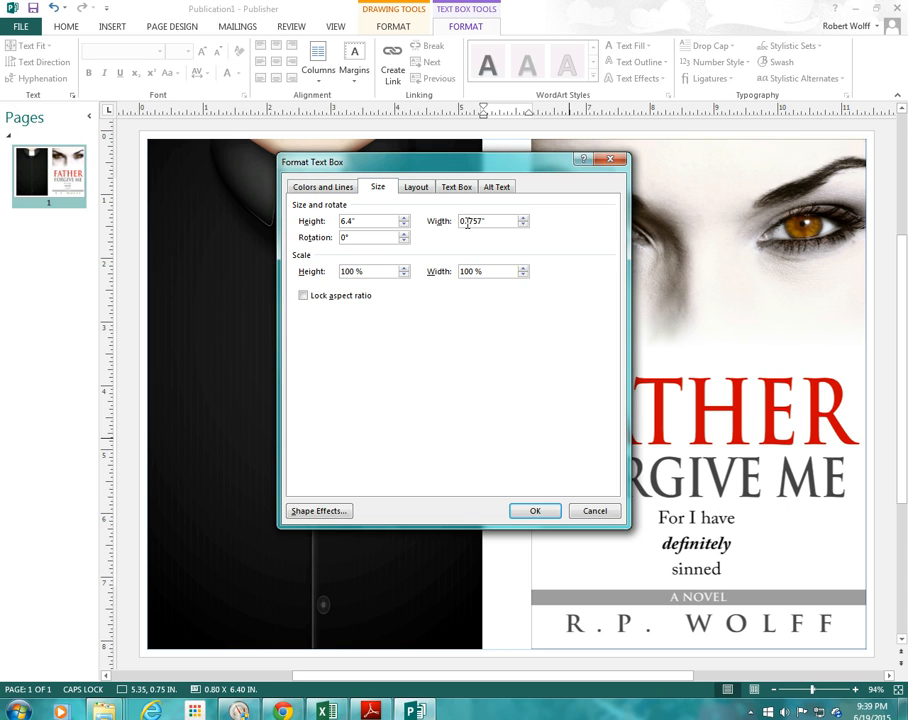
{"action": "type", "text": "0.757"}
{"action": "left_click", "coordinate": [534, 511]}
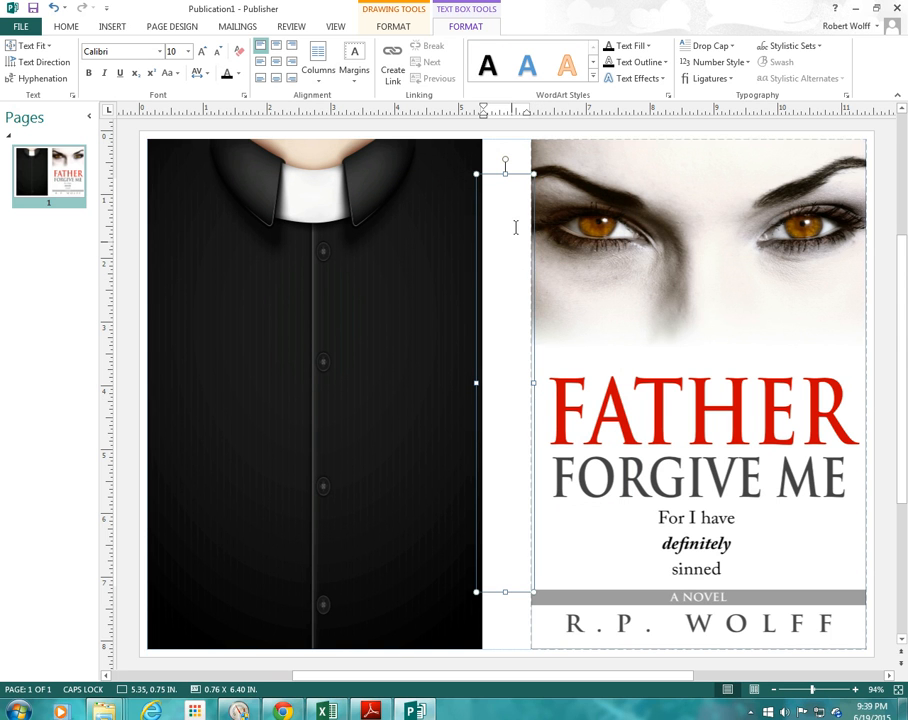
{"action": "left_click", "coordinate": [513, 176]}
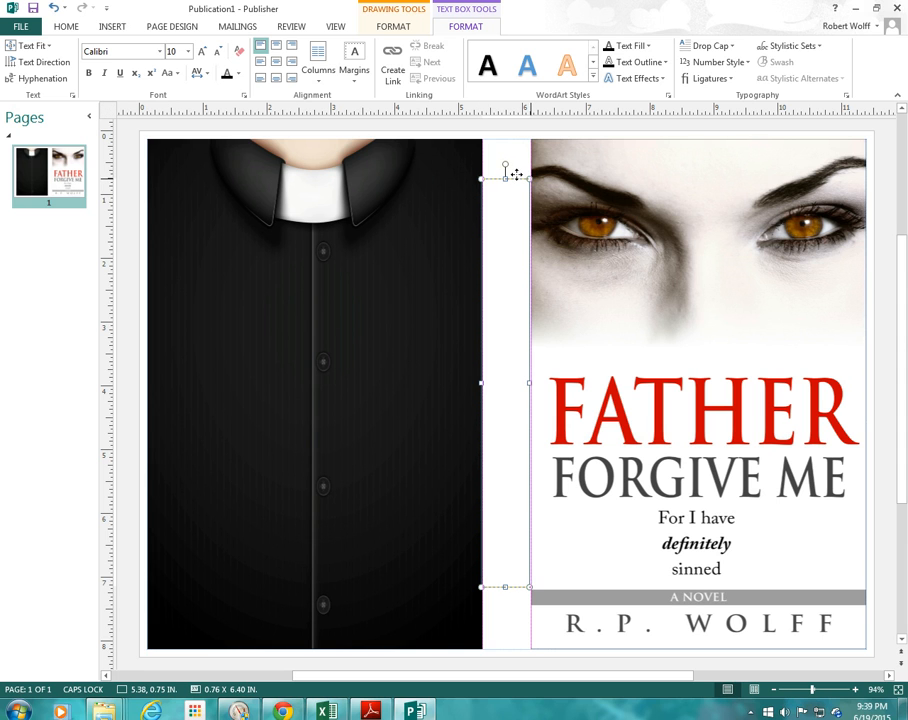
{"action": "left_click_drag", "start_coordinate": [517, 174], "coordinate": [531, 200]}
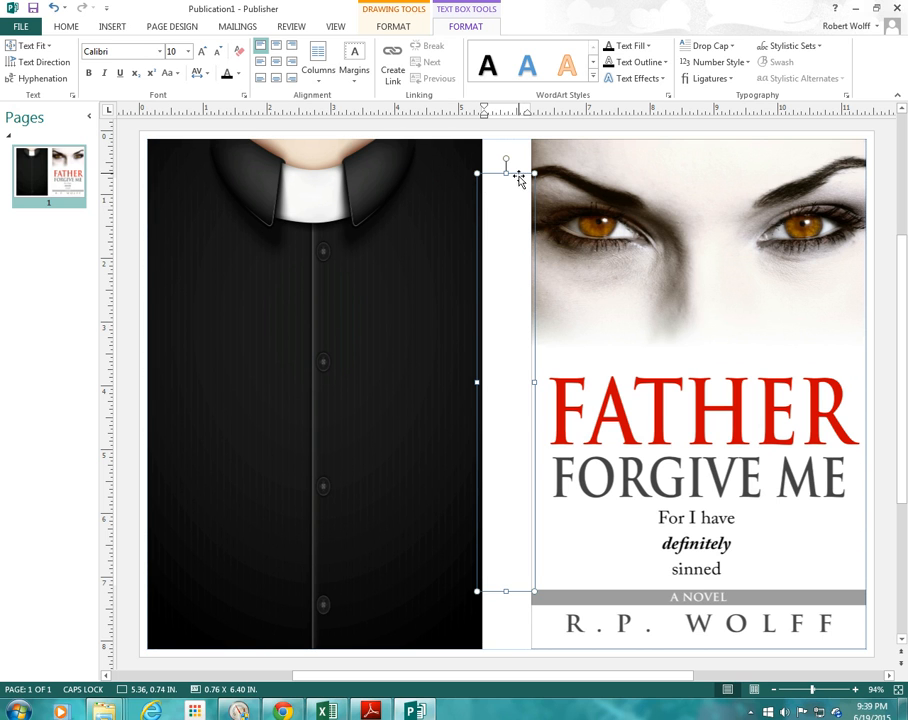
Step: Format the spine text box with text rotated 90° within the AutoShape, Best fit autofitting and Middle horizontal alignment
{"action": "right_click", "coordinate": [519, 177]}
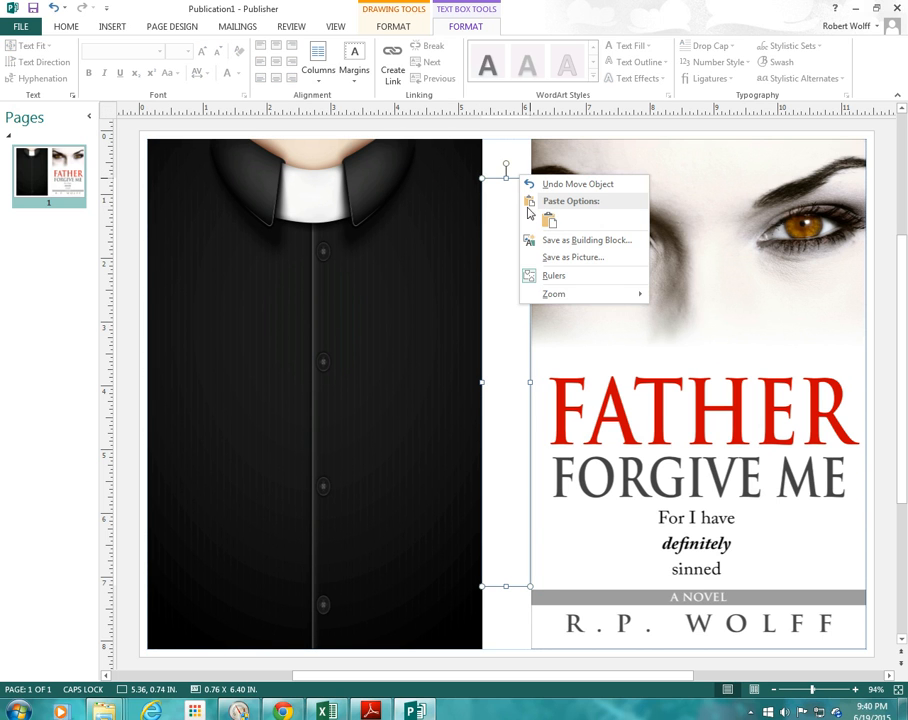
{"action": "left_click", "coordinate": [503, 178]}
{"action": "right_click", "coordinate": [504, 181]}
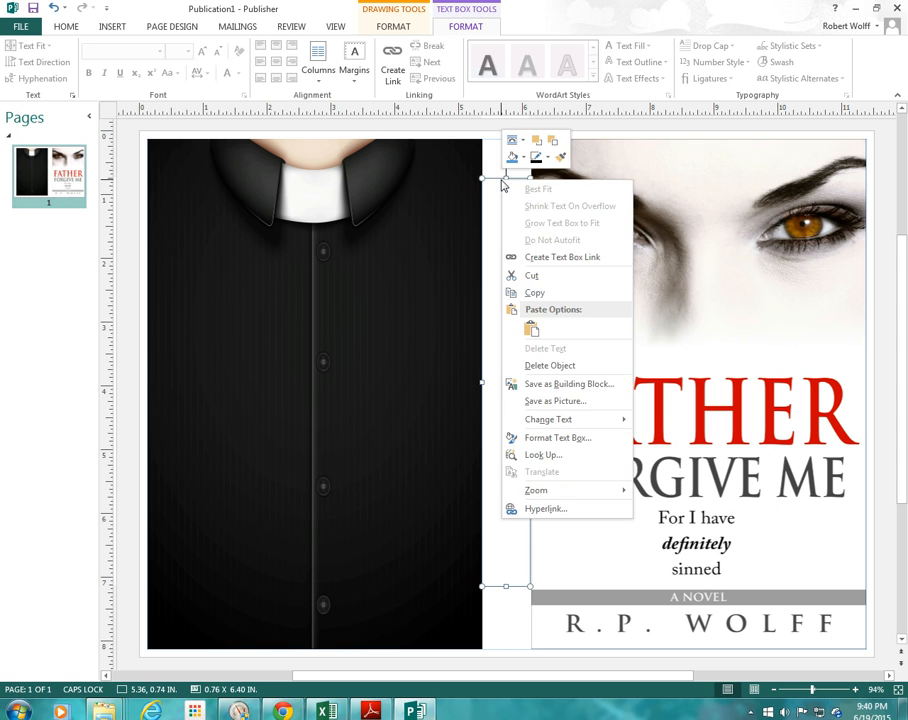
{"action": "left_click", "coordinate": [575, 440]}
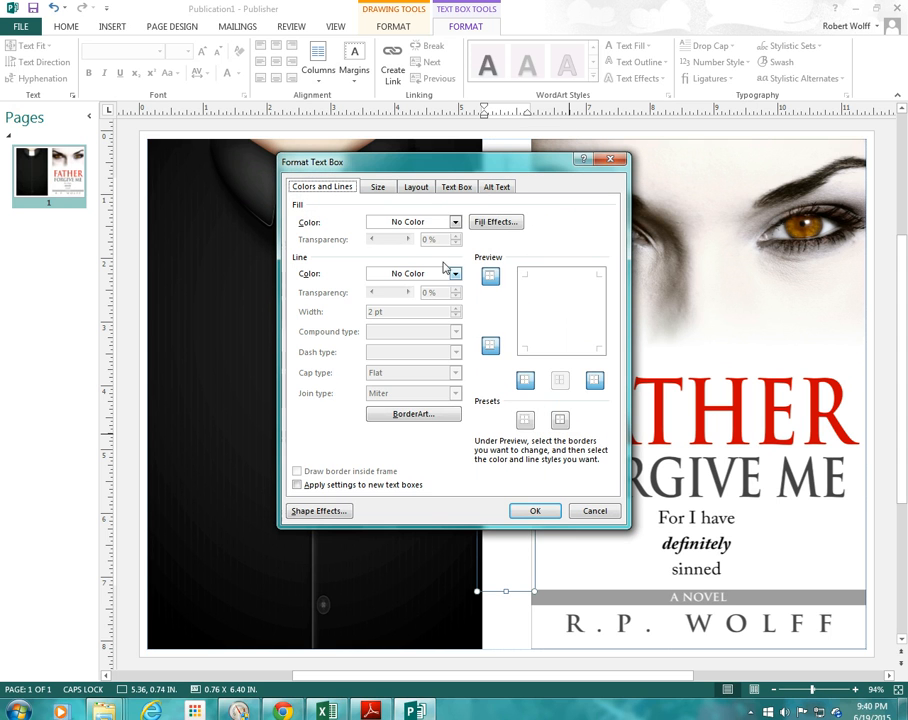
{"action": "left_click", "coordinate": [456, 187]}
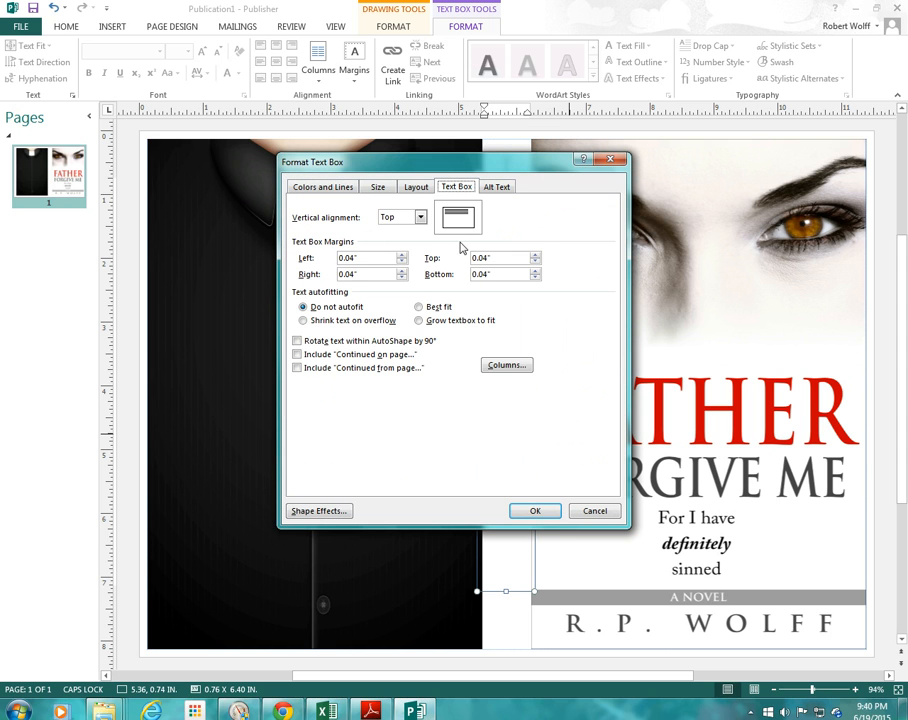
{"action": "left_click", "coordinate": [297, 341]}
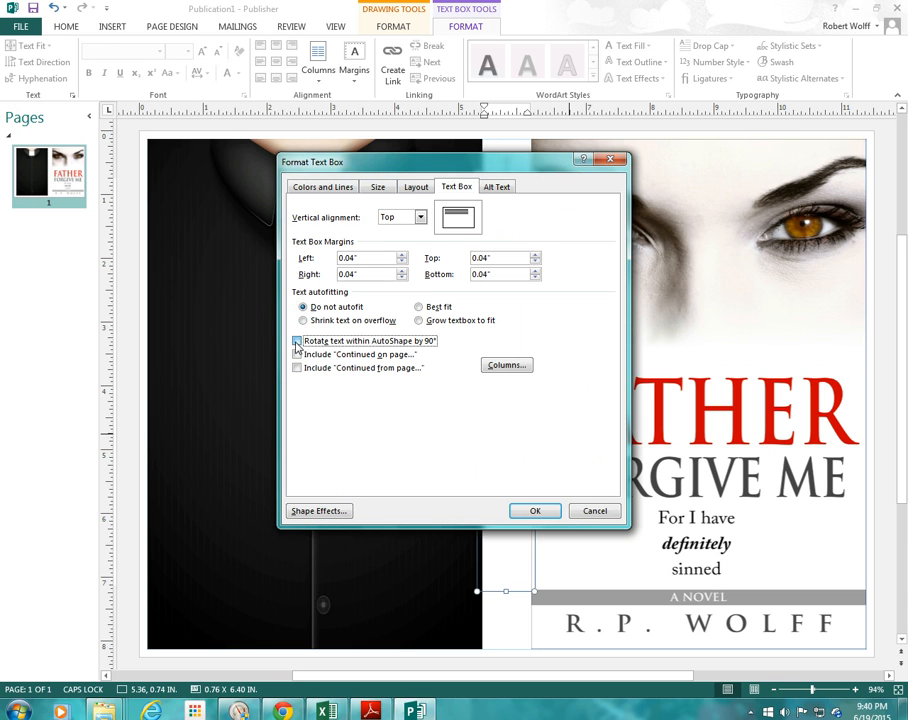
{"action": "left_click", "coordinate": [419, 308]}
{"action": "left_click", "coordinate": [420, 218]}
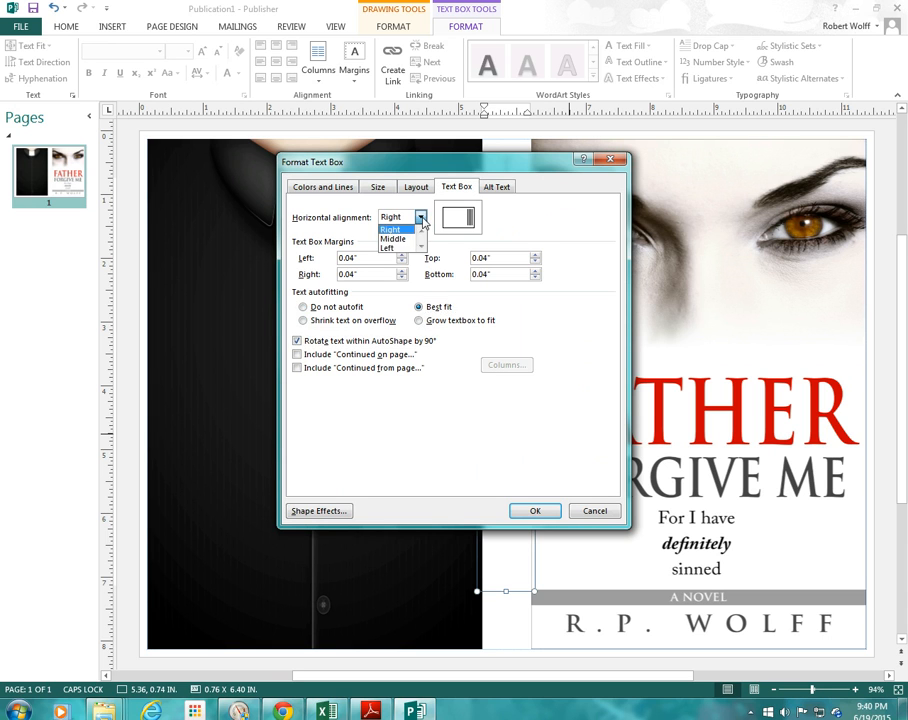
{"action": "left_click", "coordinate": [400, 237]}
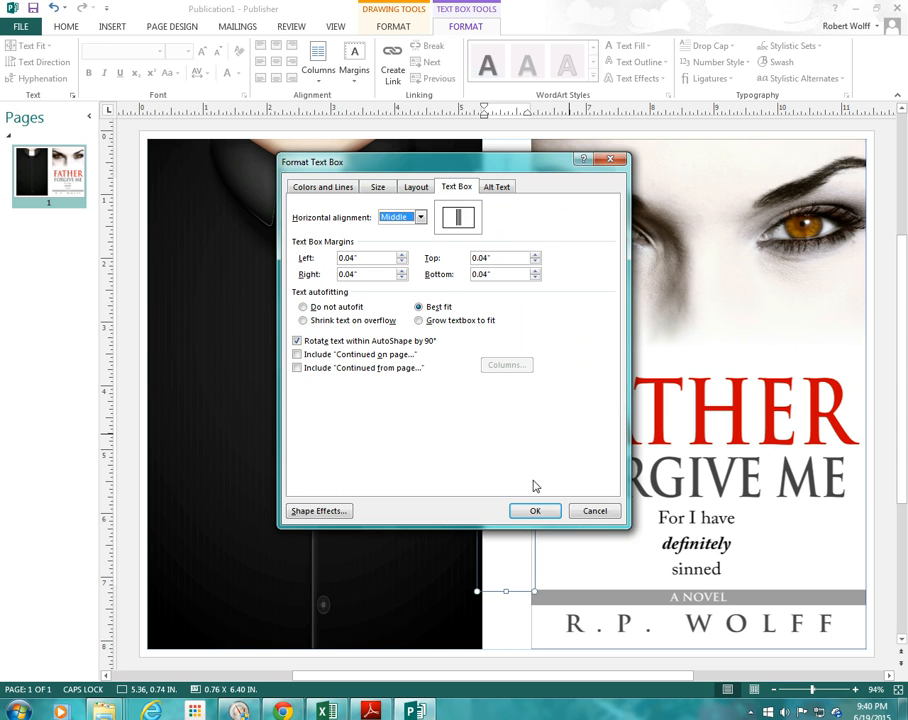
{"action": "left_click", "coordinate": [536, 511]}
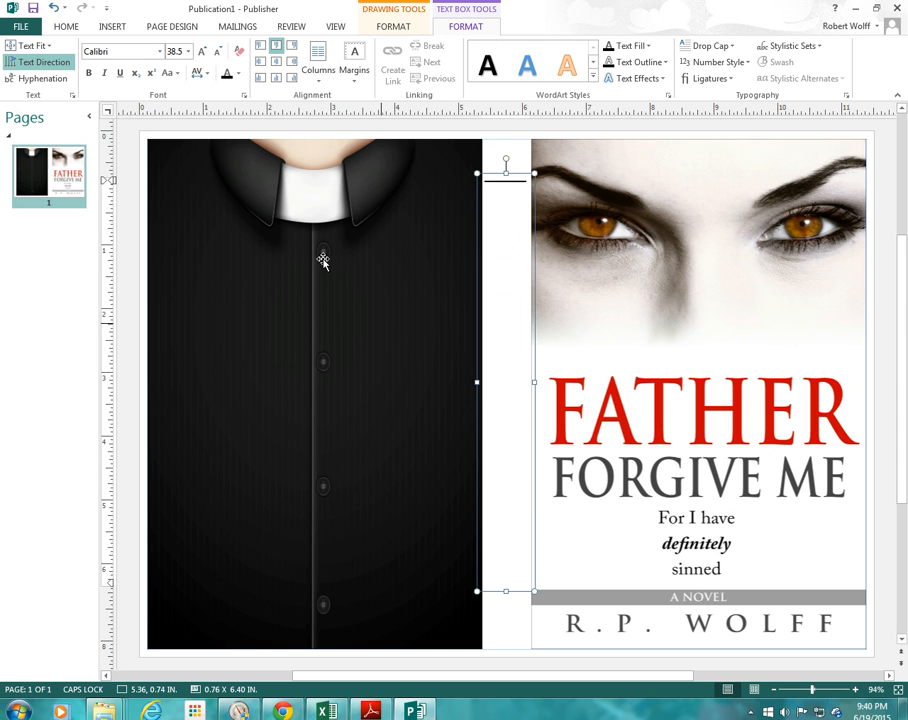
Step: Set the spine text box's font to Times New Roman and enter the title FATHER FORGIVE ME
{"action": "left_click", "coordinate": [118, 51]}
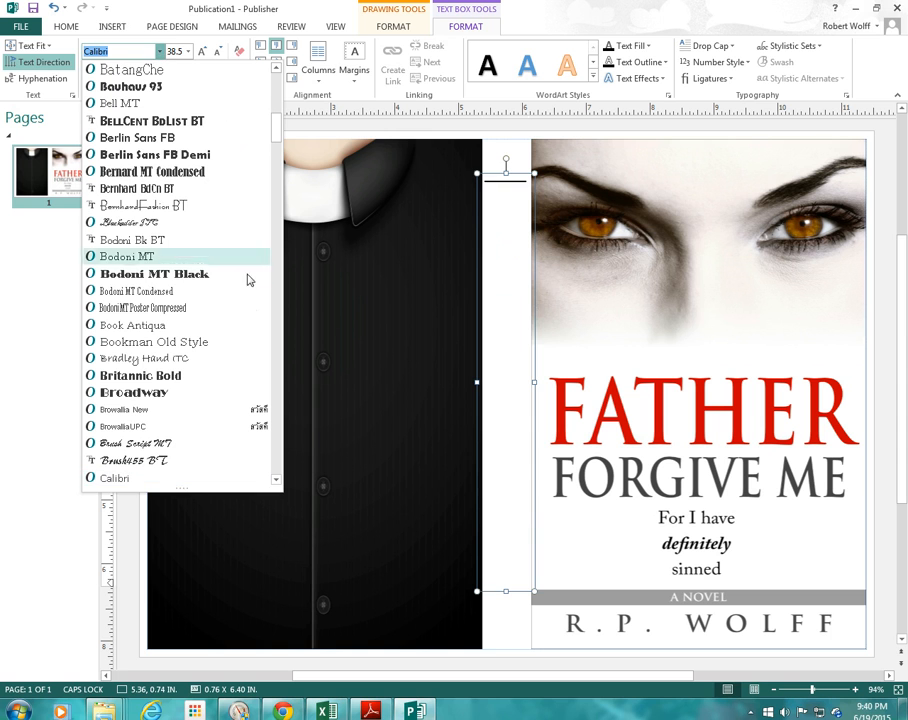
{"action": "left_click_drag", "start_coordinate": [276, 135], "coordinate": [278, 448]}
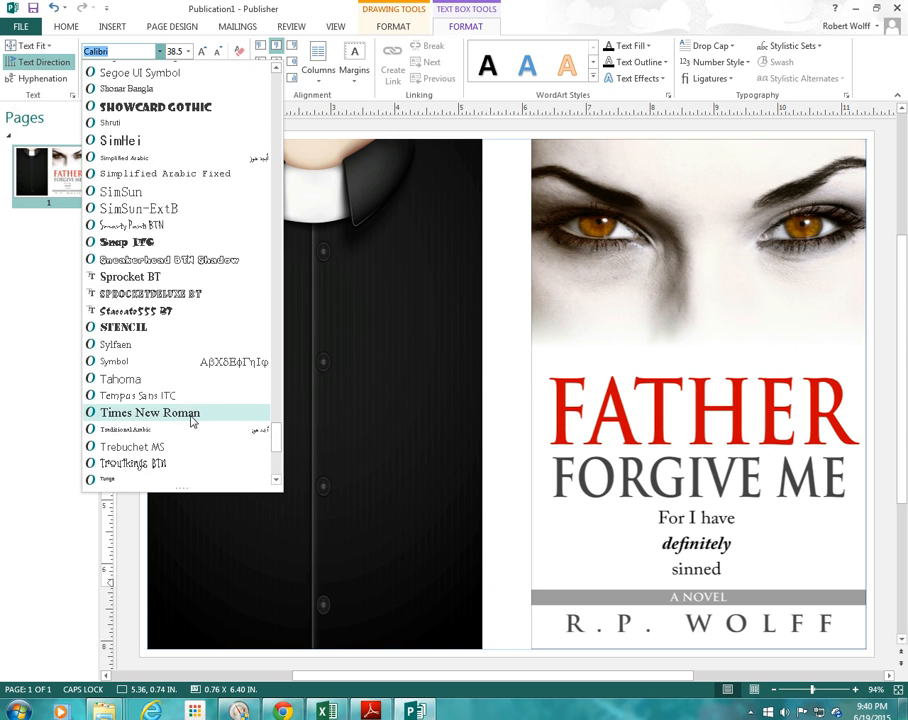
{"action": "left_click", "coordinate": [192, 420]}
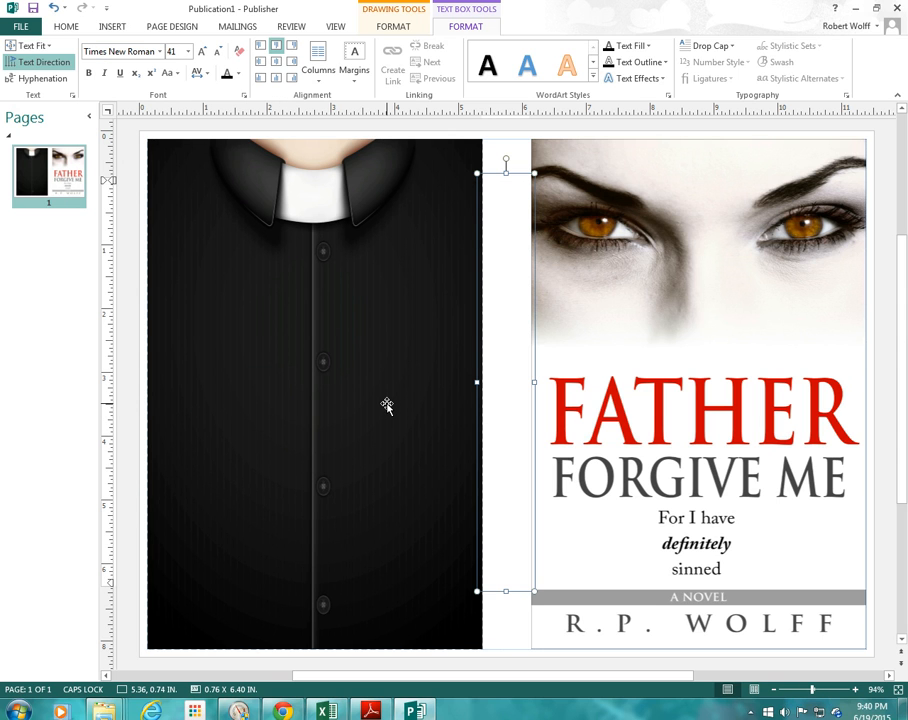
{"action": "type", "text": "fA"}
{"action": "key", "text": "BackSpace"}
{"action": "key", "text": "BackSpace"}
{"action": "type", "text": "FATHER"}
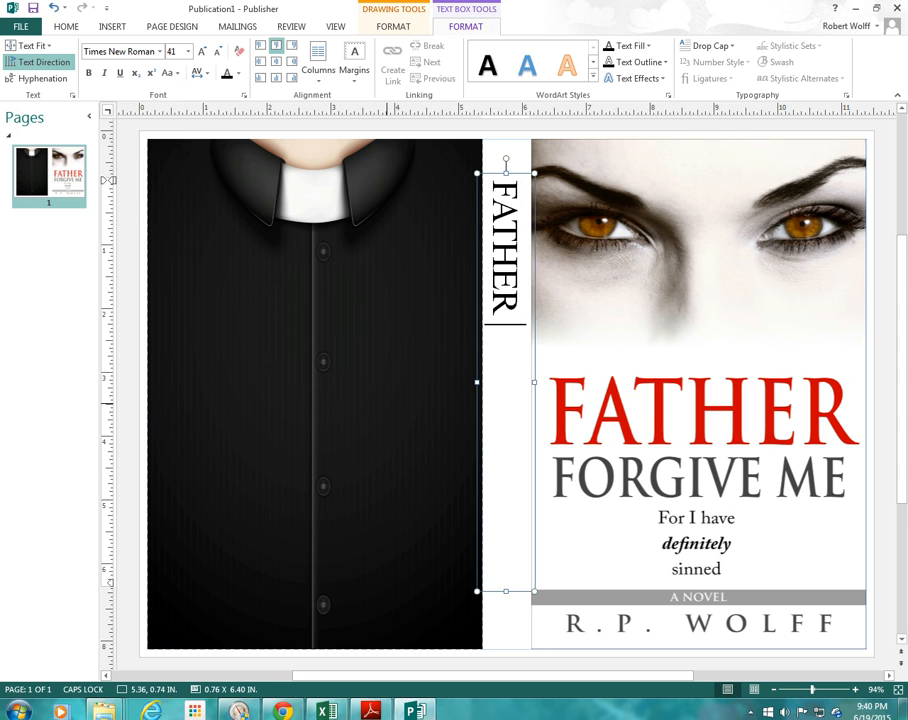
{"action": "type", "text": " FORGIVE ME"}
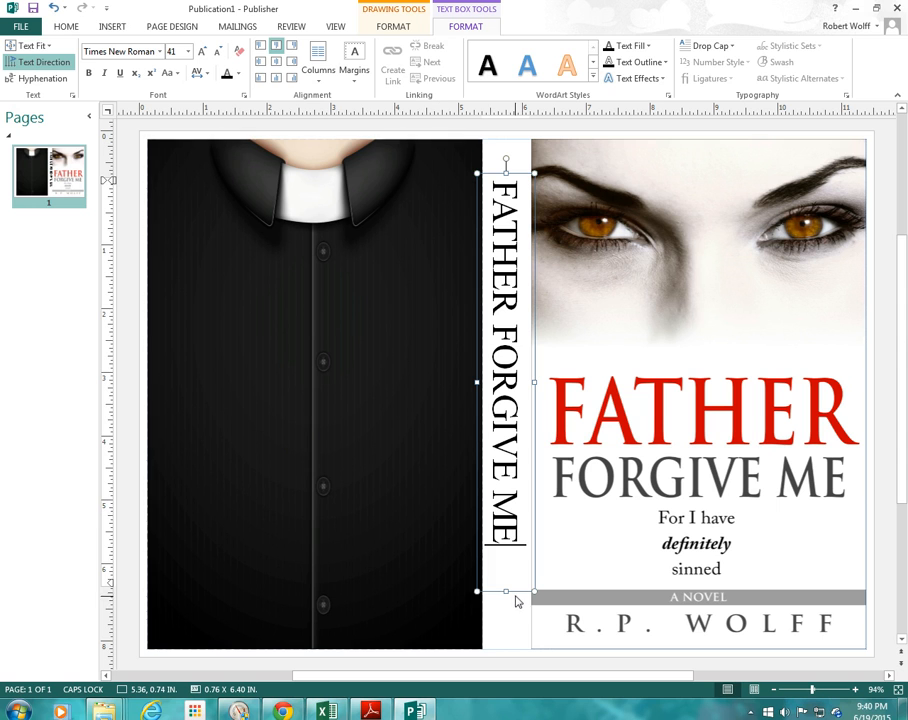
Step: Shorten the spine text box to about 6.07" high from its lower edge and move it down slightly to about 0.80" vertically
{"action": "left_click_drag", "start_coordinate": [507, 593], "coordinate": [507, 570]}
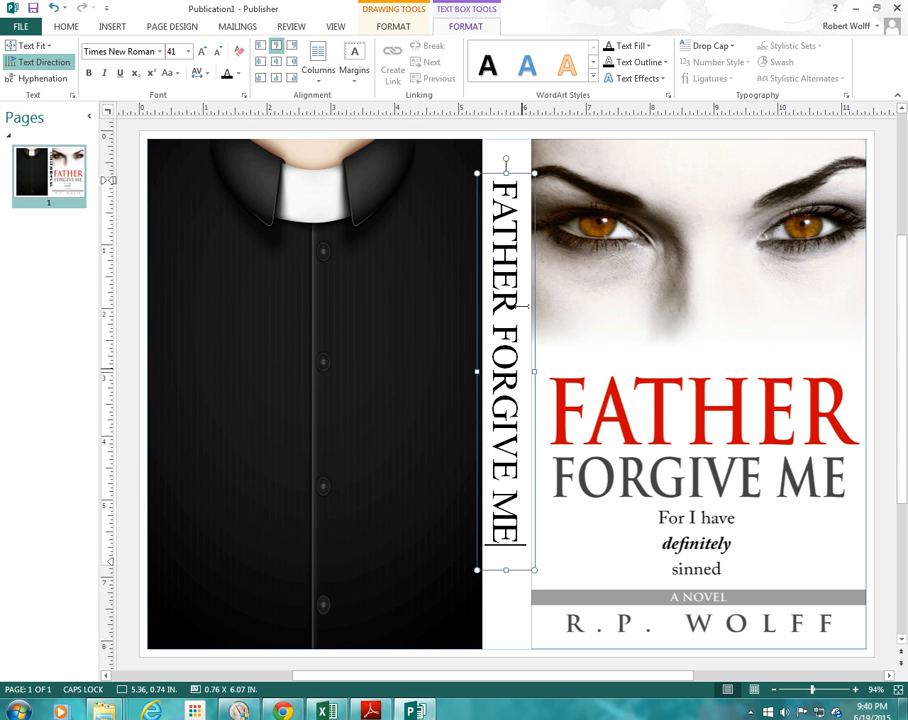
{"action": "left_click_drag", "start_coordinate": [515, 175], "coordinate": [516, 180]}
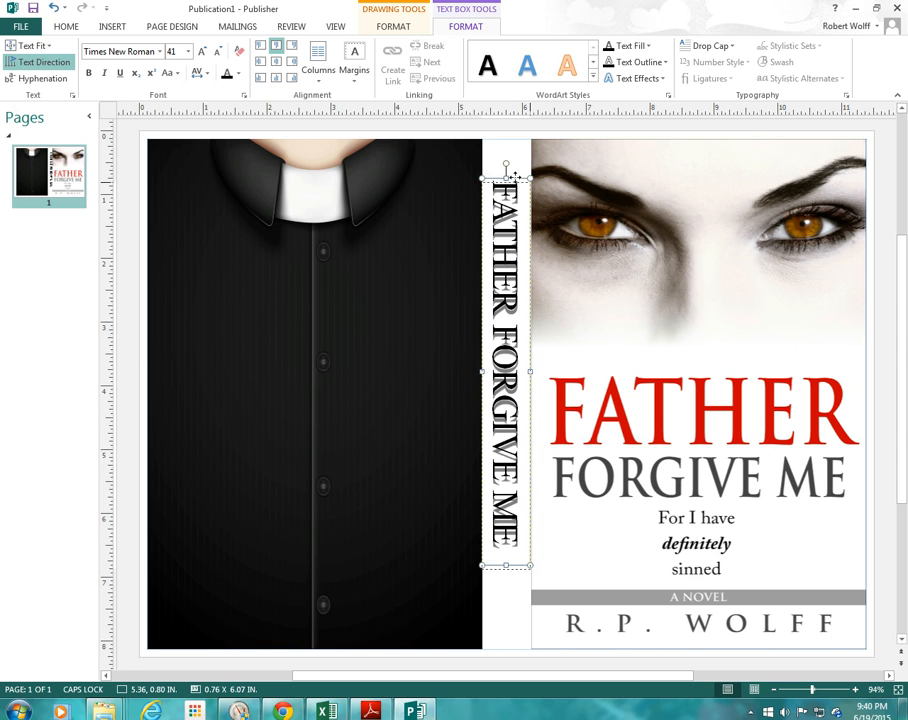
{"action": "left_click", "coordinate": [511, 624]}
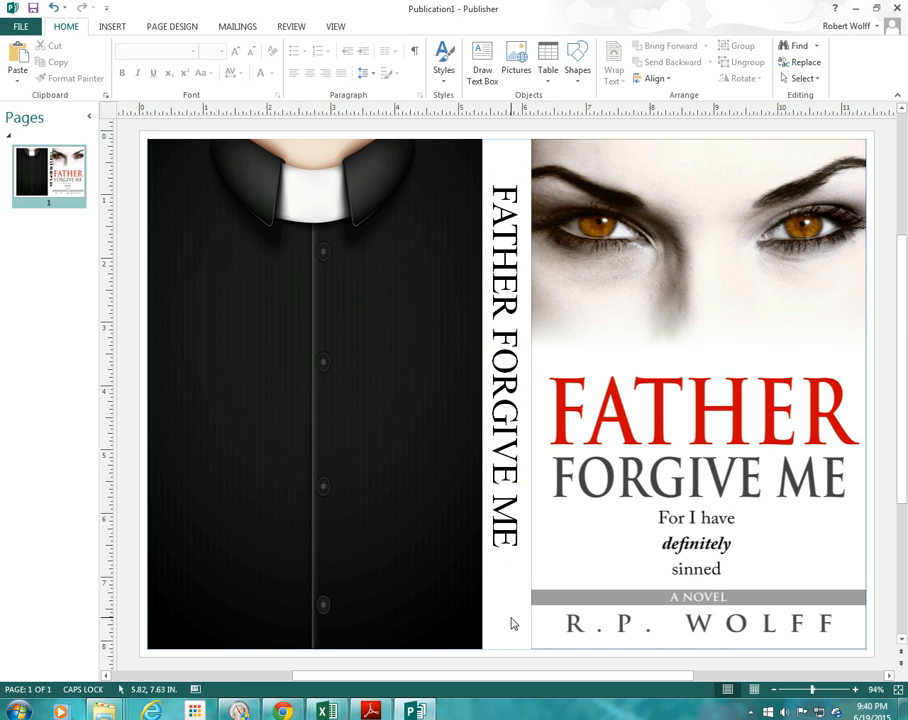
Step: Make the whole FATHER FORGIVE ME title on the spine bold
{"action": "left_click_drag", "start_coordinate": [505, 186], "coordinate": [505, 552]}
{"action": "left_click", "coordinate": [90, 75]}
{"action": "left_click", "coordinate": [502, 616]}
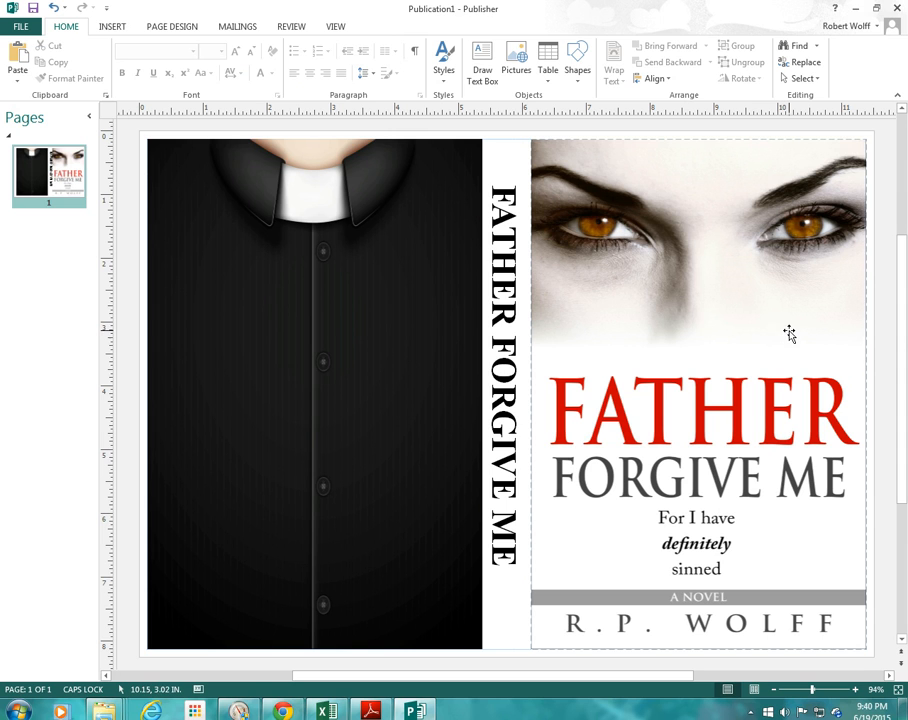
Step: Narrow the front cover picture to about 5.13" wide by pulling in its outer edge
{"action": "left_click", "coordinate": [779, 437]}
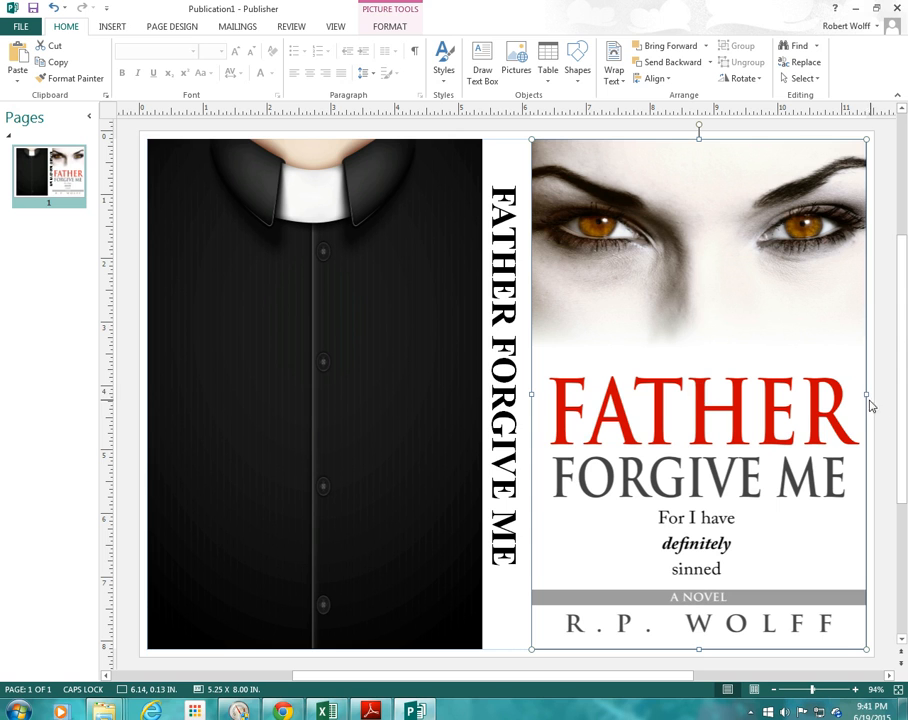
{"action": "left_click_drag", "start_coordinate": [865, 395], "coordinate": [858, 397]}
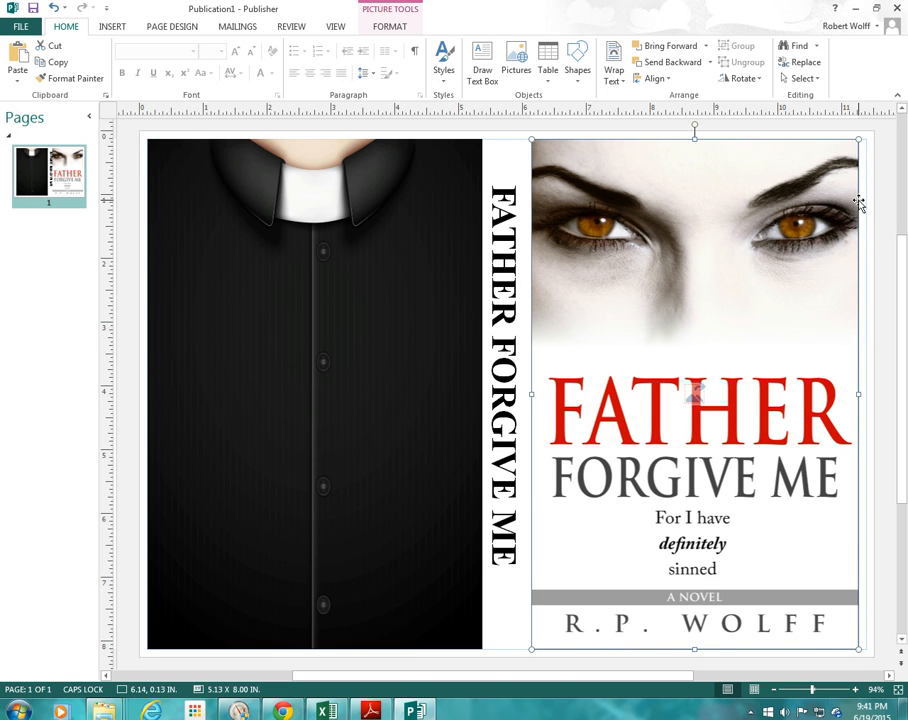
Step: Save the publication as Publication1.pub in the Youtube folder under OneDrive Documents
{"action": "left_click", "coordinate": [33, 9]}
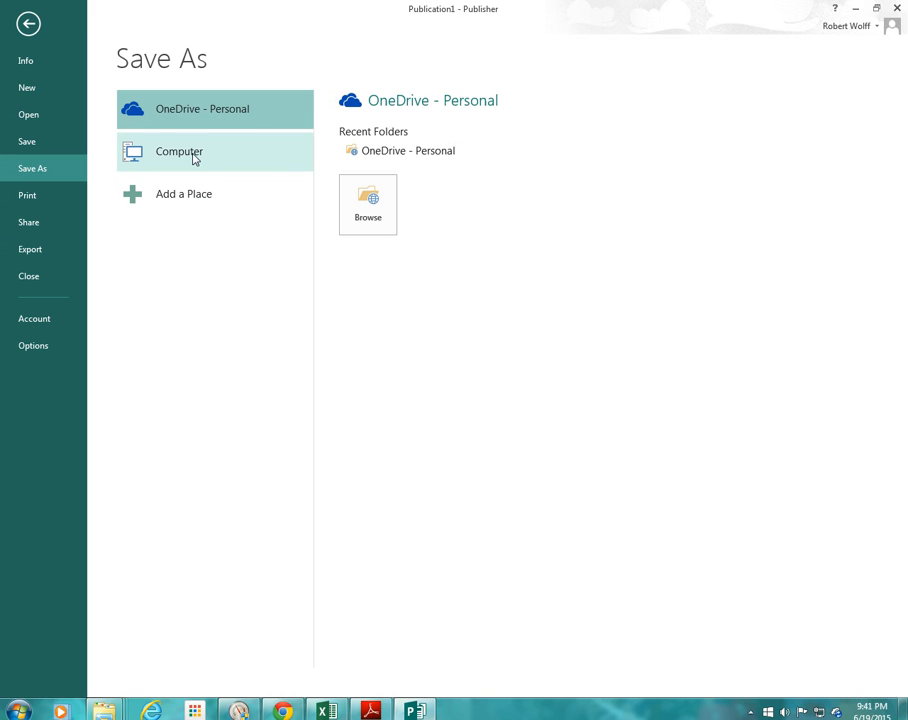
{"action": "double_click", "coordinate": [238, 115]}
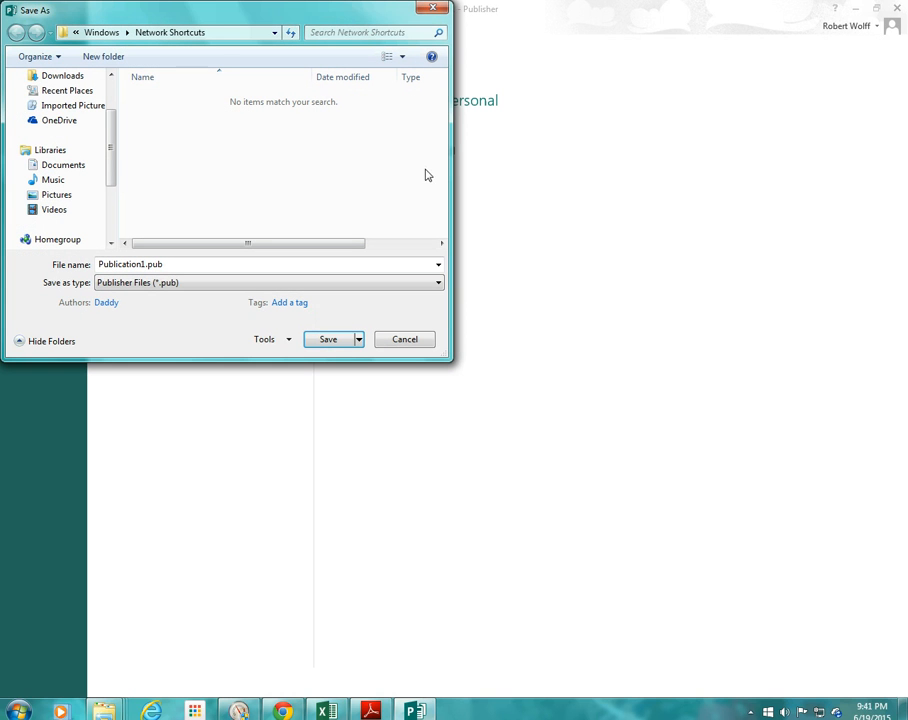
{"action": "left_click", "coordinate": [72, 119]}
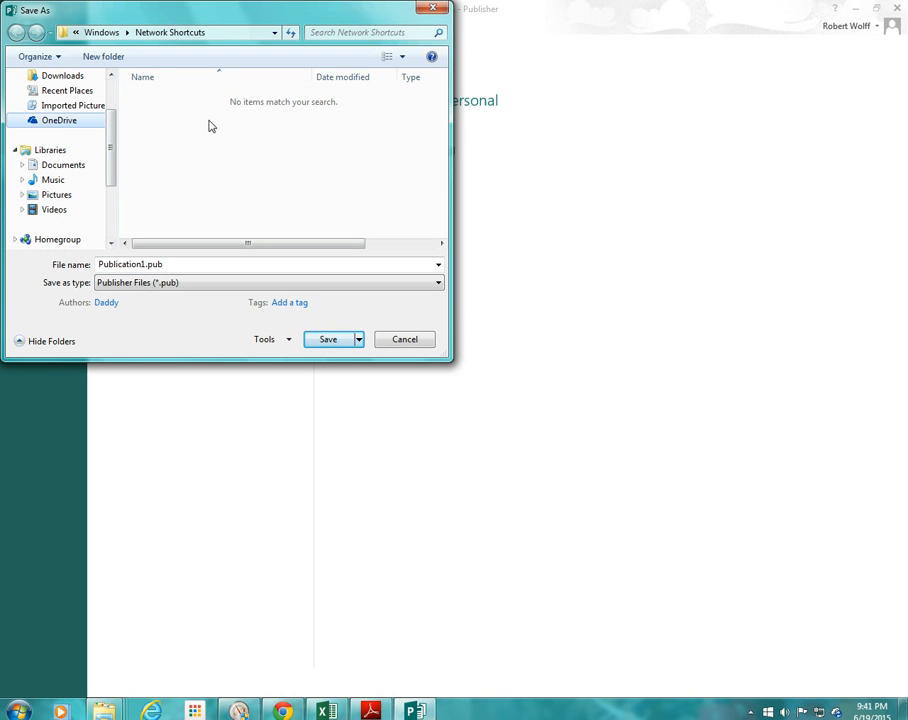
{"action": "double_click", "coordinate": [150, 100]}
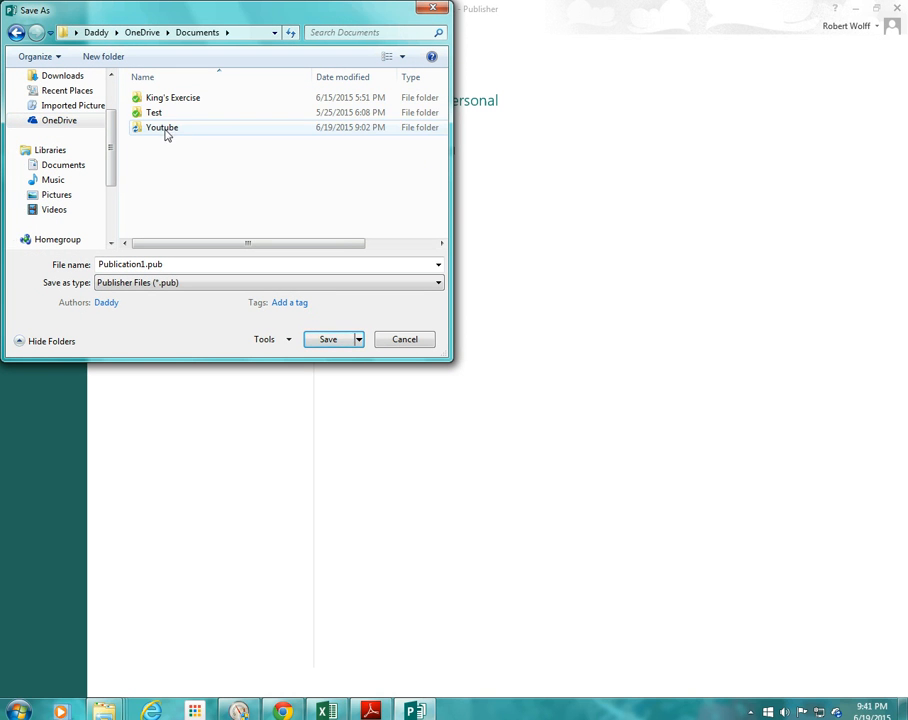
{"action": "double_click", "coordinate": [168, 130]}
{"action": "left_click", "coordinate": [318, 343]}
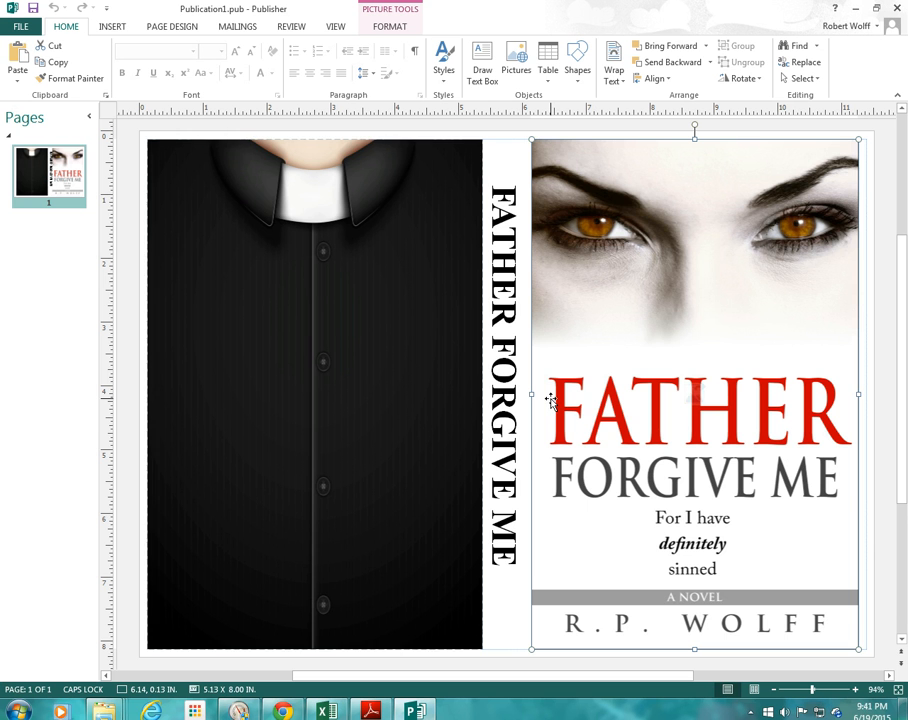
Step: Save a PDF copy of the cover as Publication1.pdf in the same Youtube folder
{"action": "left_click", "coordinate": [22, 27]}
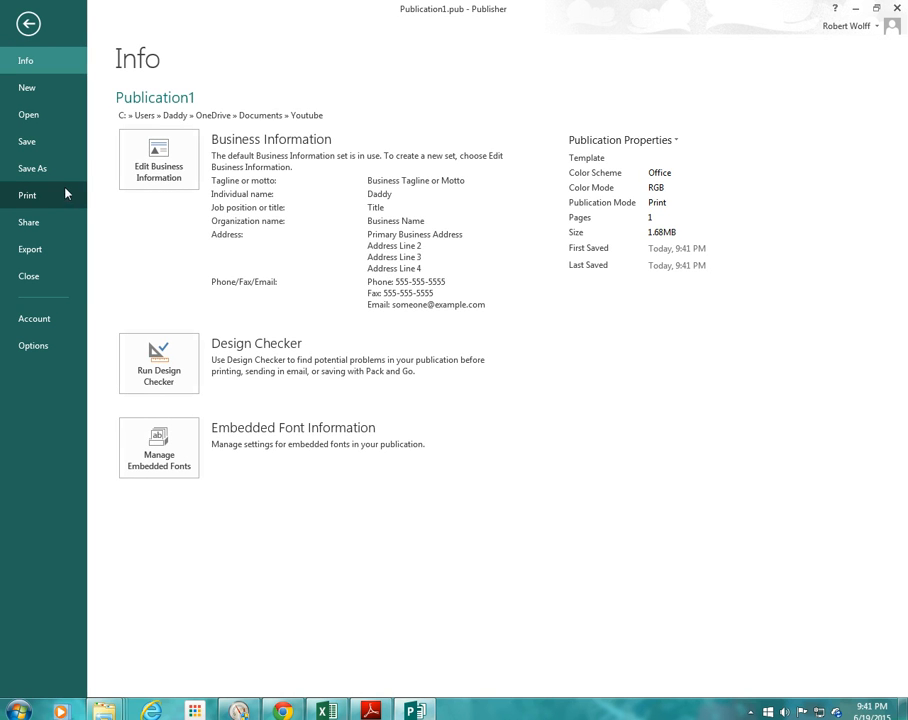
{"action": "left_click", "coordinate": [54, 170]}
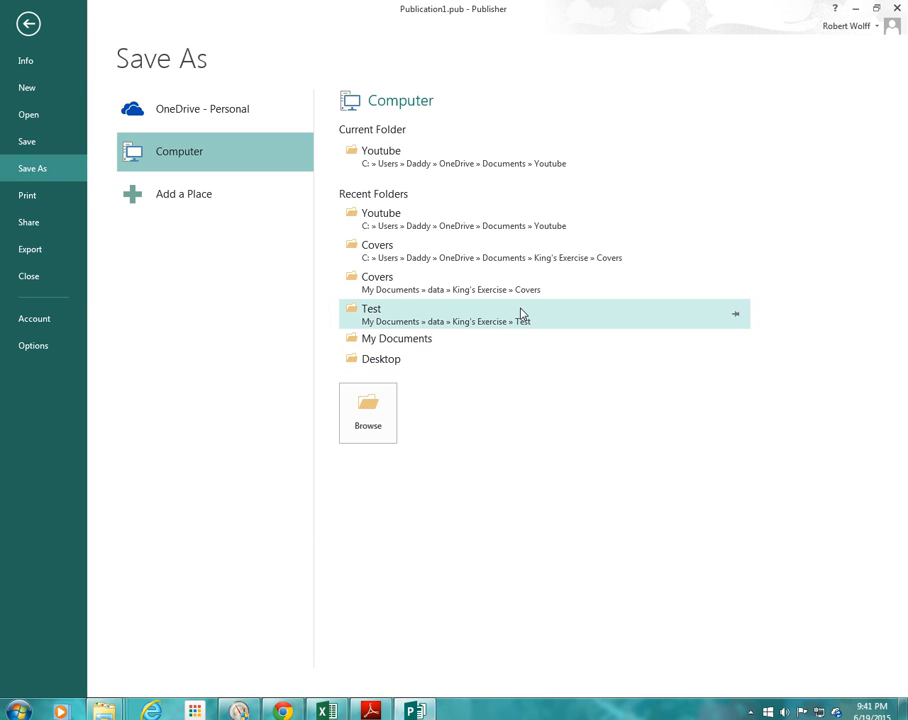
{"action": "left_click", "coordinate": [443, 169]}
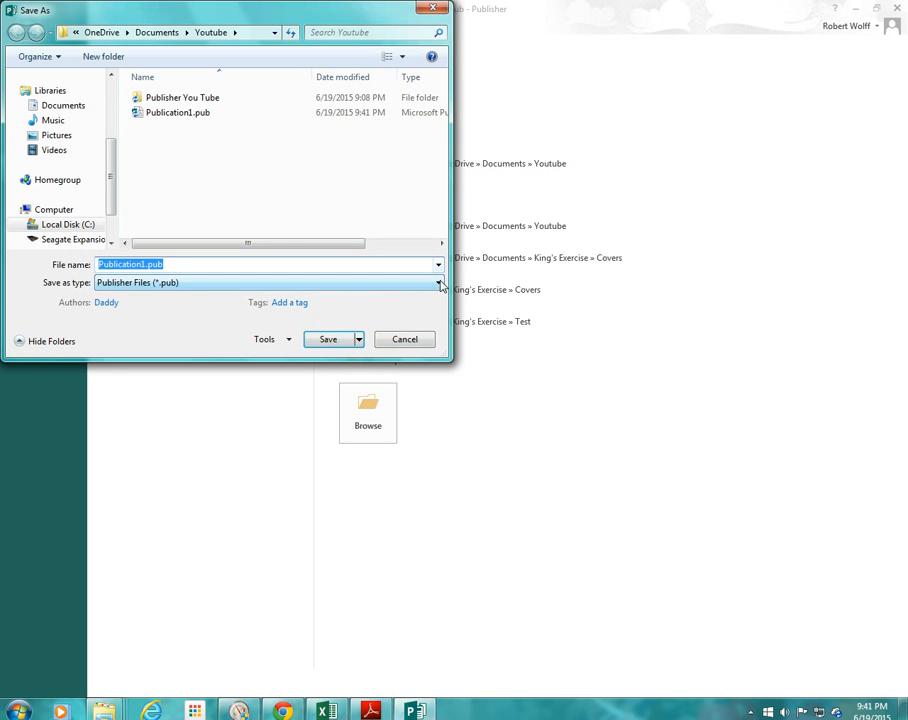
{"action": "left_click", "coordinate": [441, 286]}
{"action": "left_click", "coordinate": [155, 360]}
{"action": "left_click", "coordinate": [329, 383]}
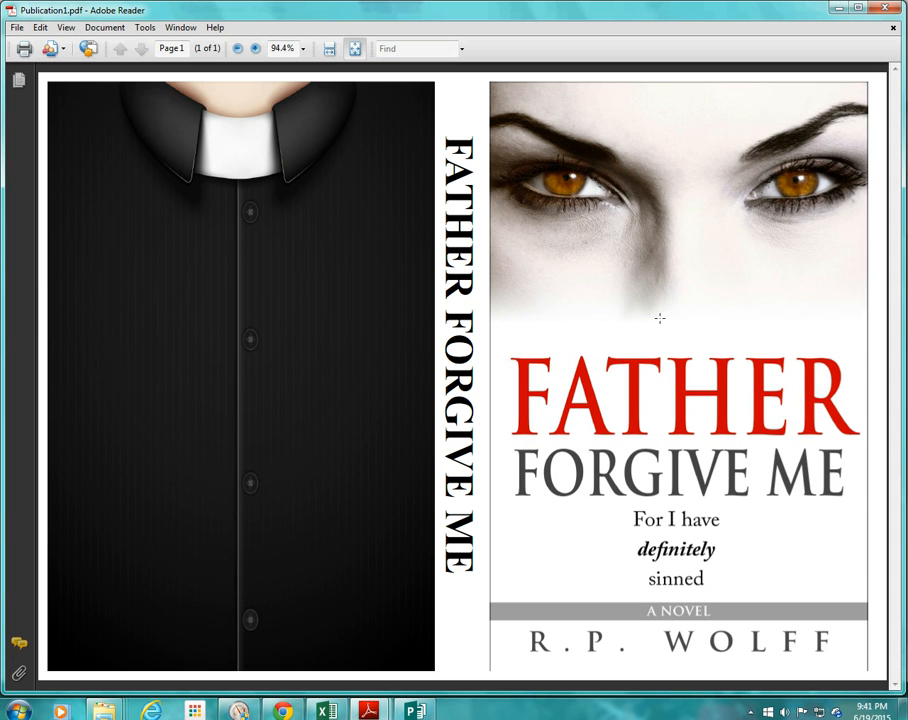
Step: Open the document properties of Publication1.pdf in Adobe Reader to check its page size
{"action": "left_click", "coordinate": [17, 27]}
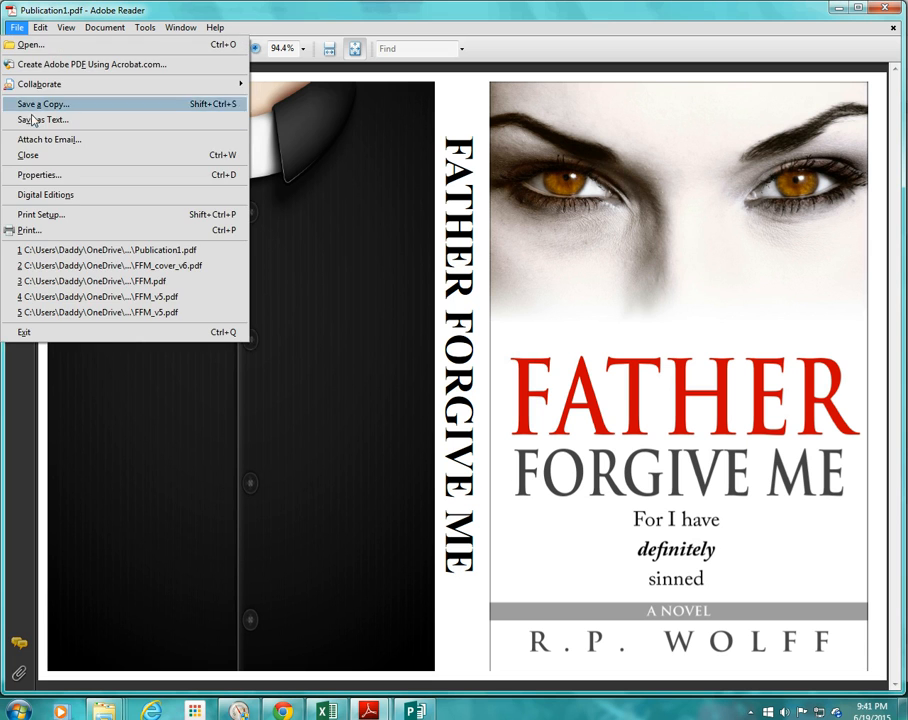
{"action": "left_click", "coordinate": [40, 175]}
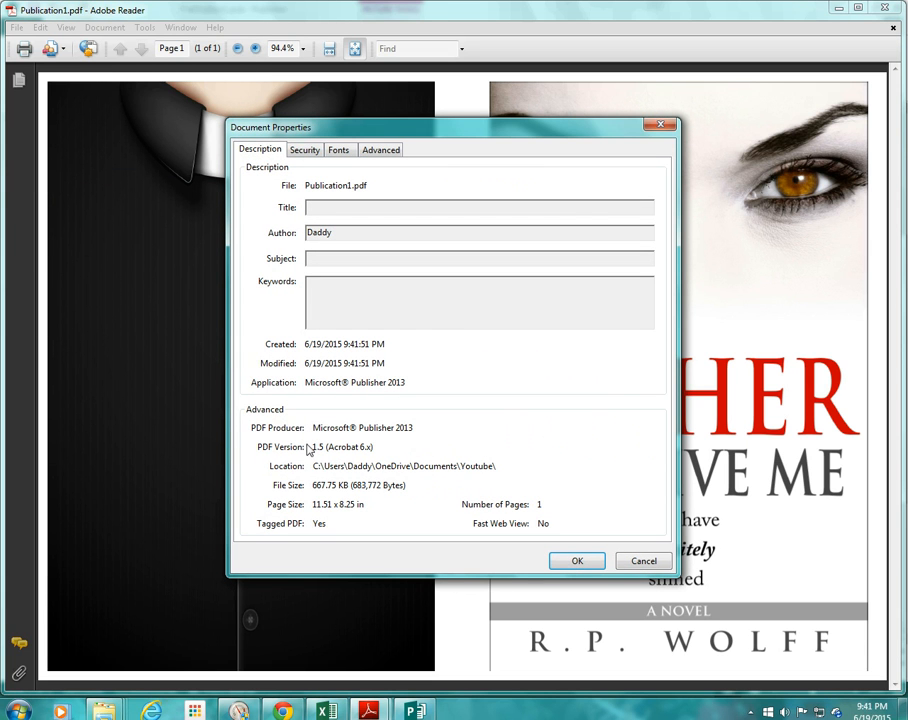